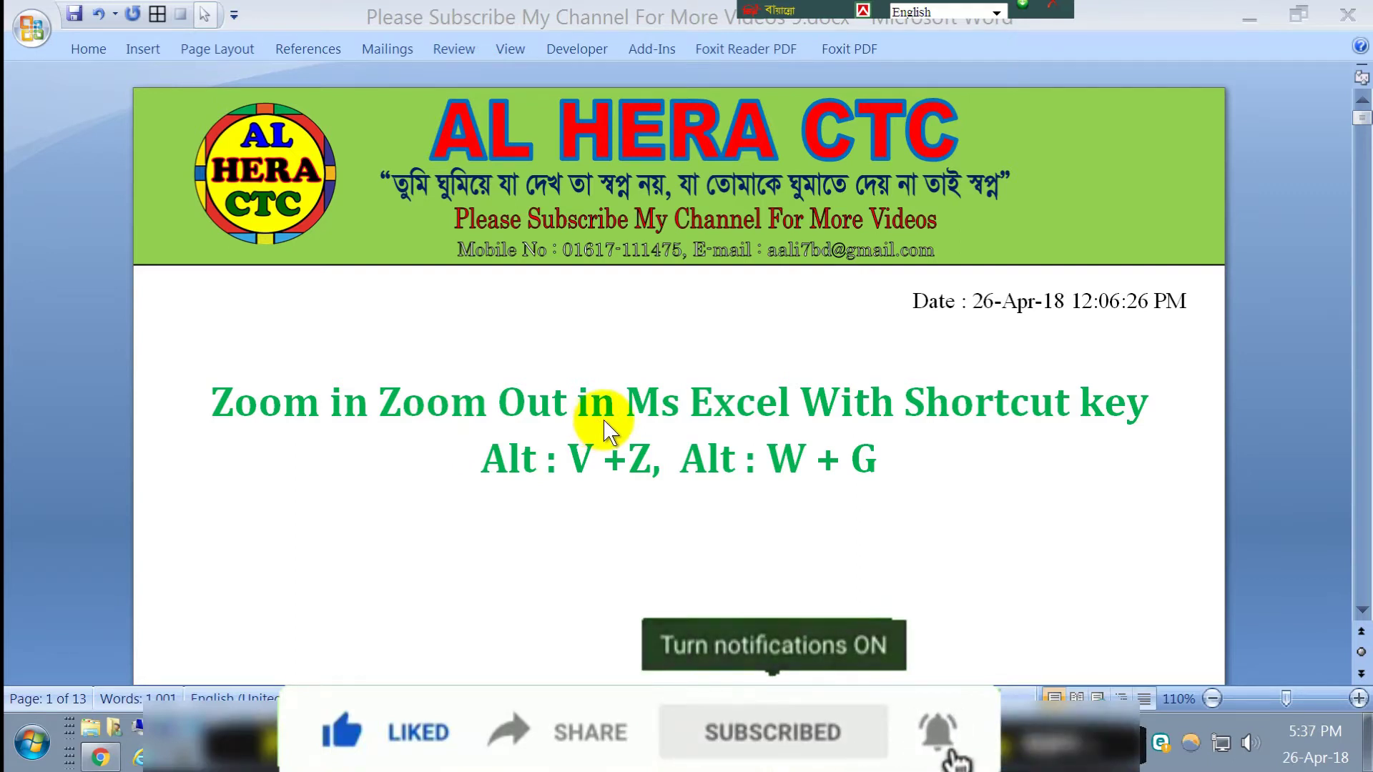
- Select the 'Alt : V +Z, Alt : W + G' line in Word, deselect it, and switch to Excel's Book1
click(533, 491)
drag(480, 469, 878, 465)
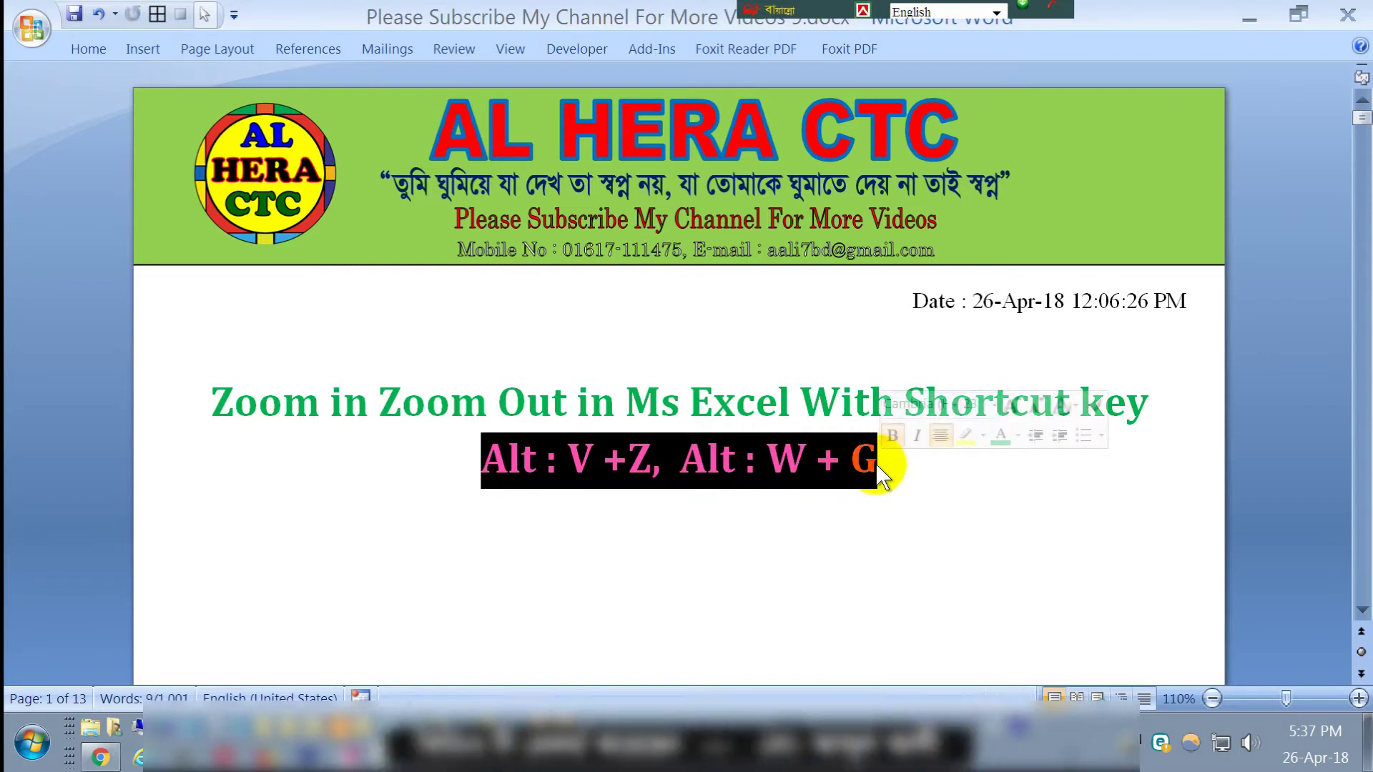
click(801, 463)
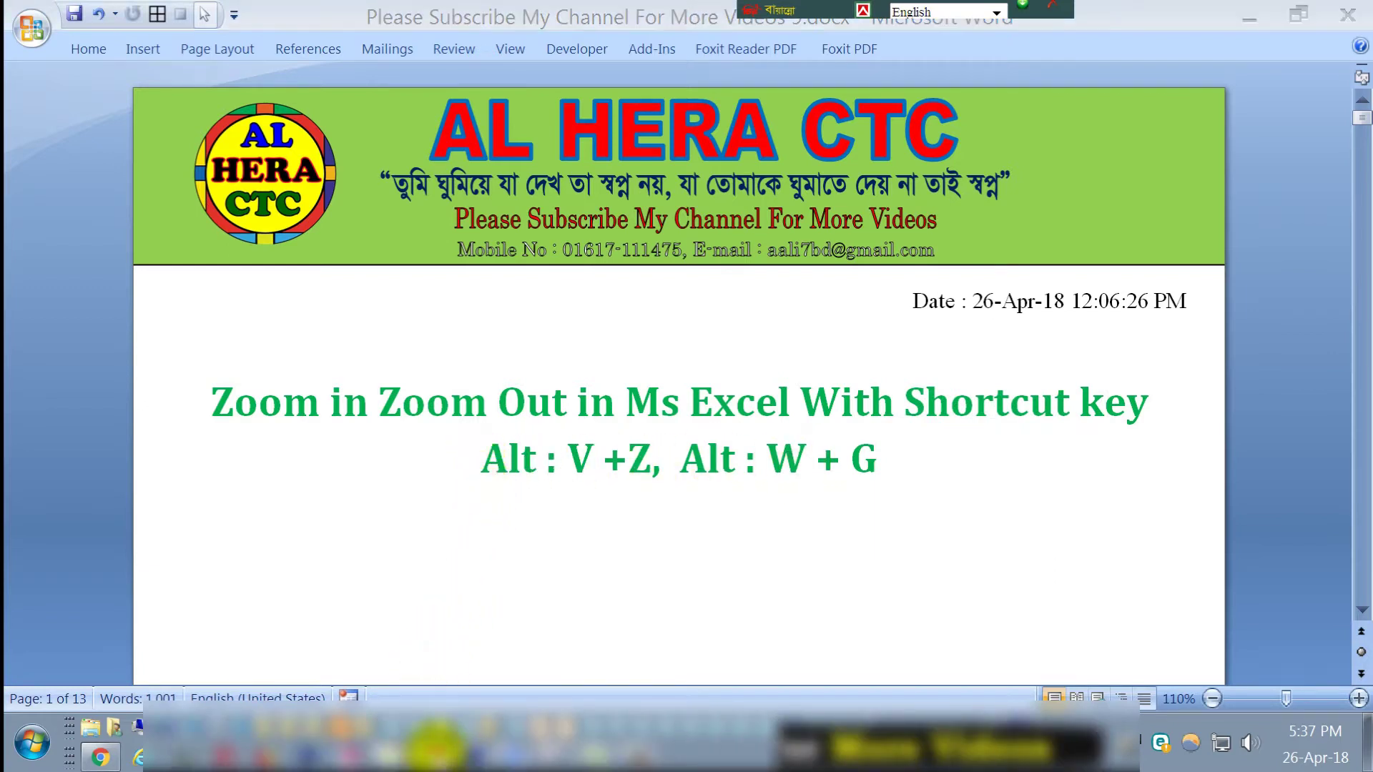
click(440, 743)
- Make E11 active and apply Fit selection in the Zoom dialog, enlarging the sheet to 400%
click(589, 510)
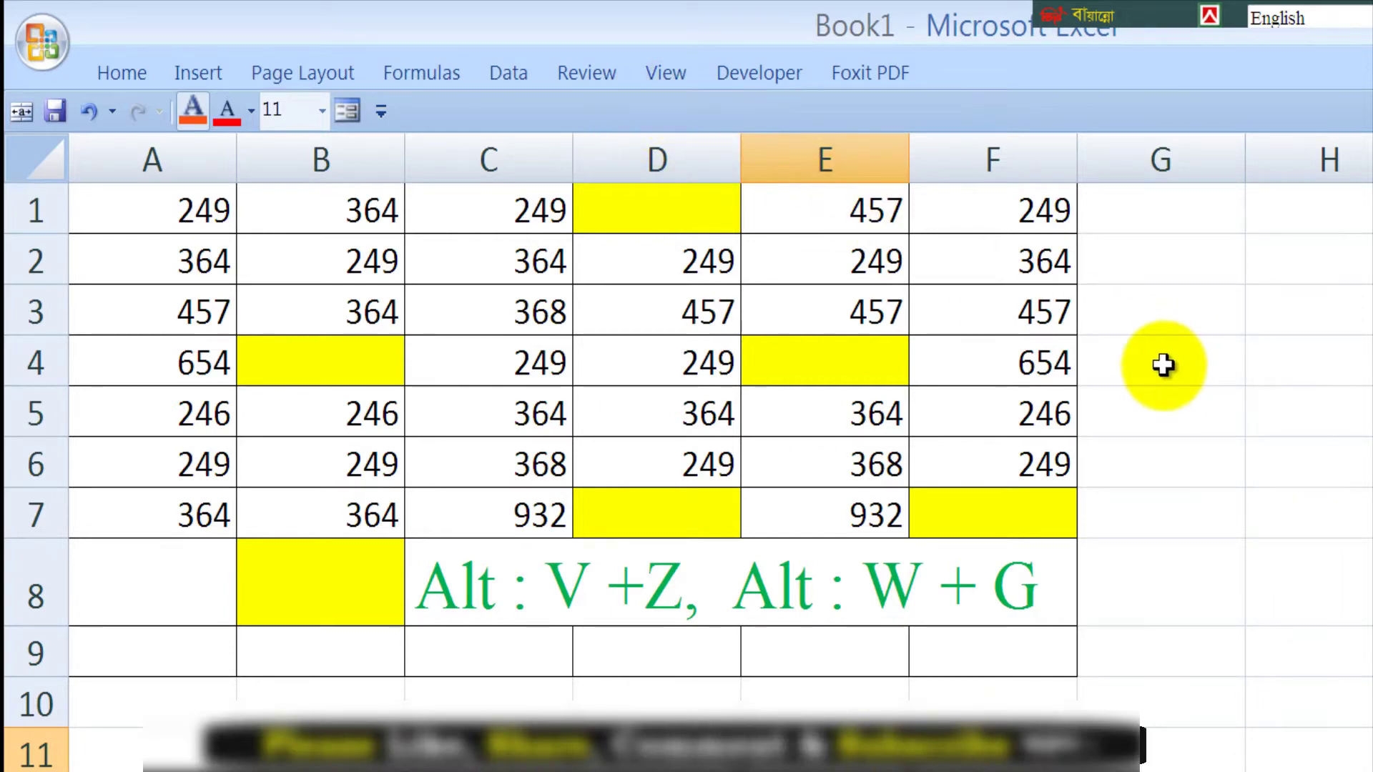
click(664, 73)
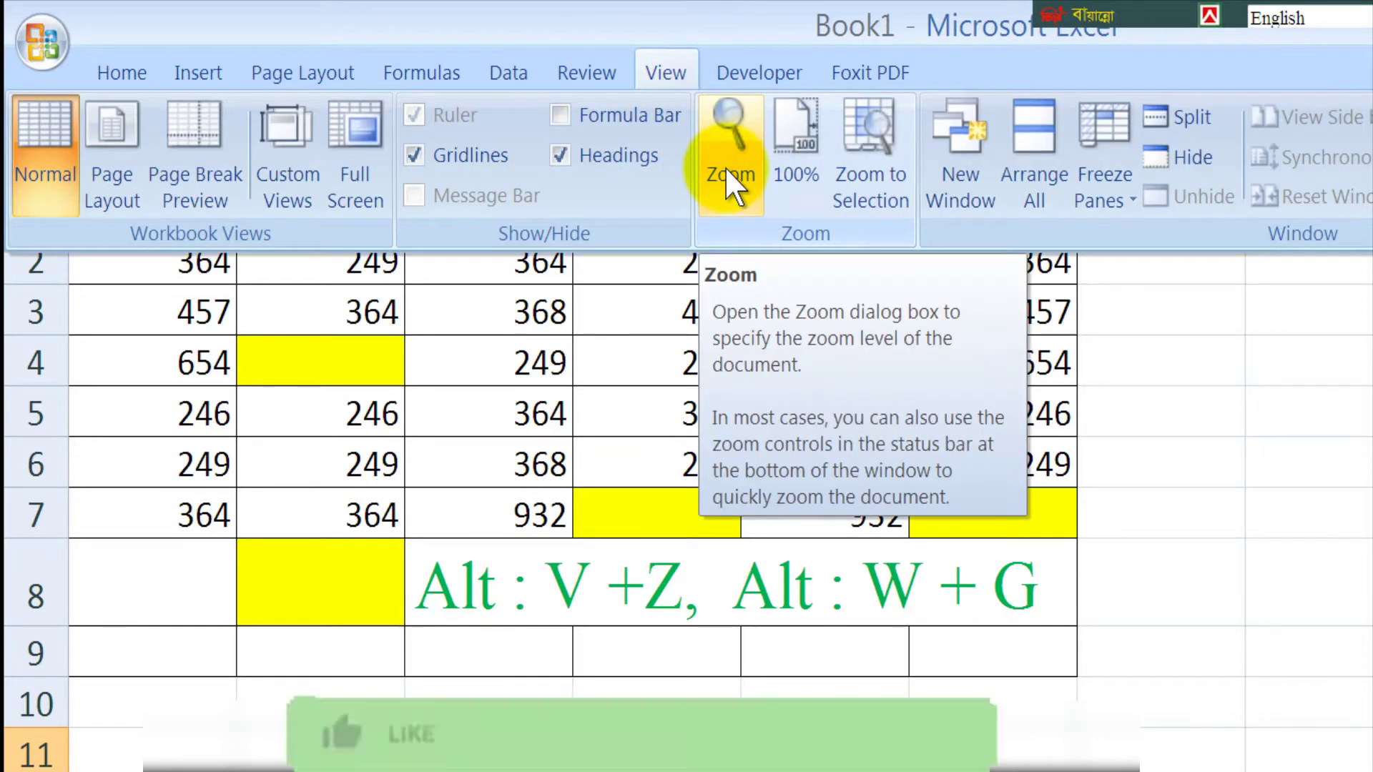
click(738, 195)
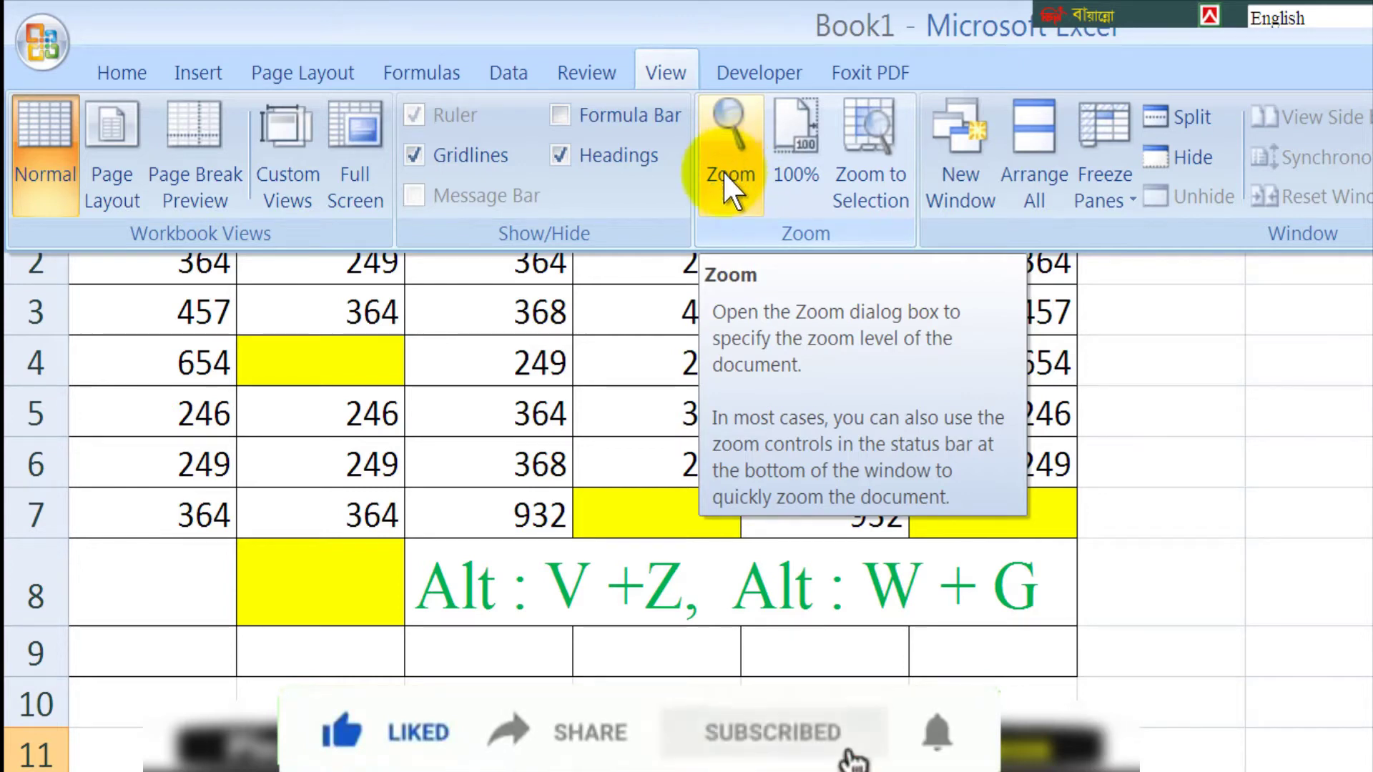
click(738, 158)
mouse_move(922, 211)
mouse_down()
mouse_move(628, 215)
mouse_move(684, 220)
mouse_up()
click(658, 348)
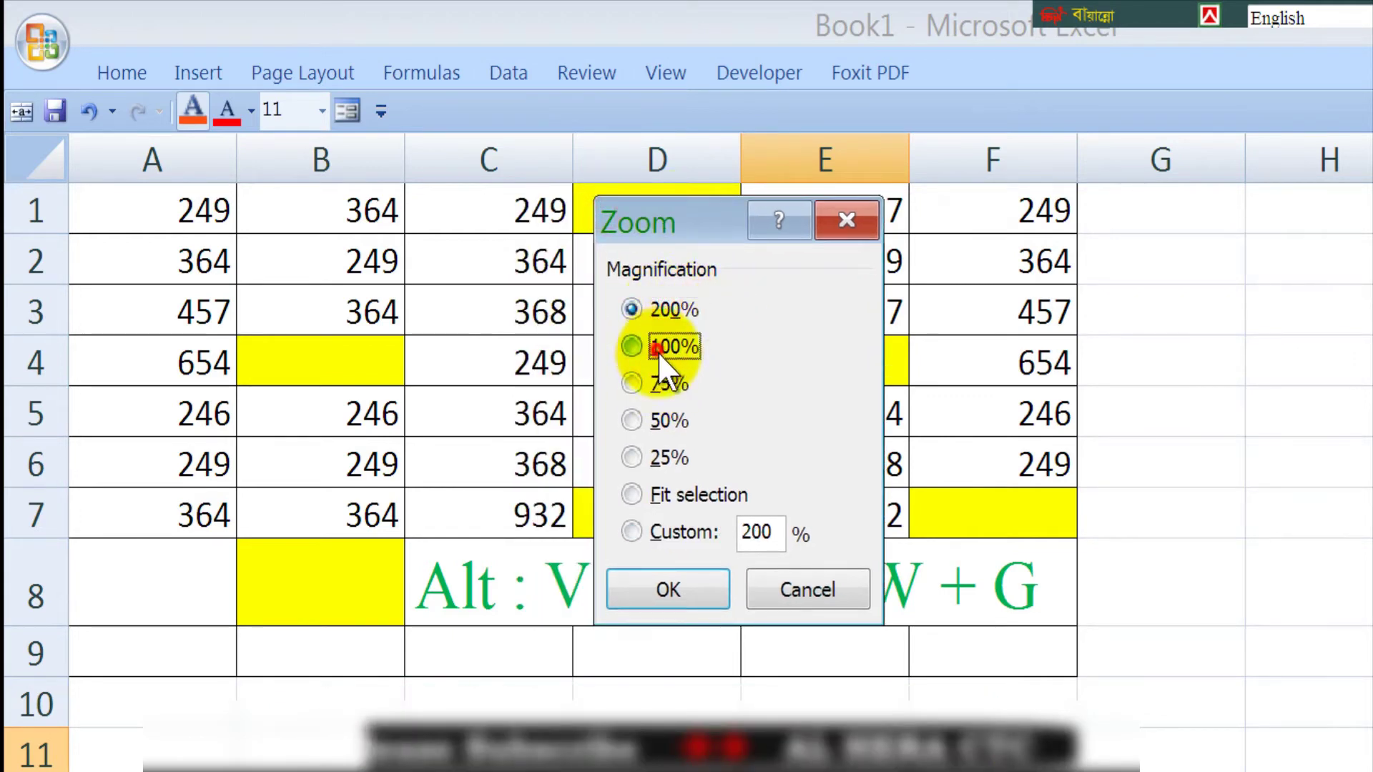
click(652, 383)
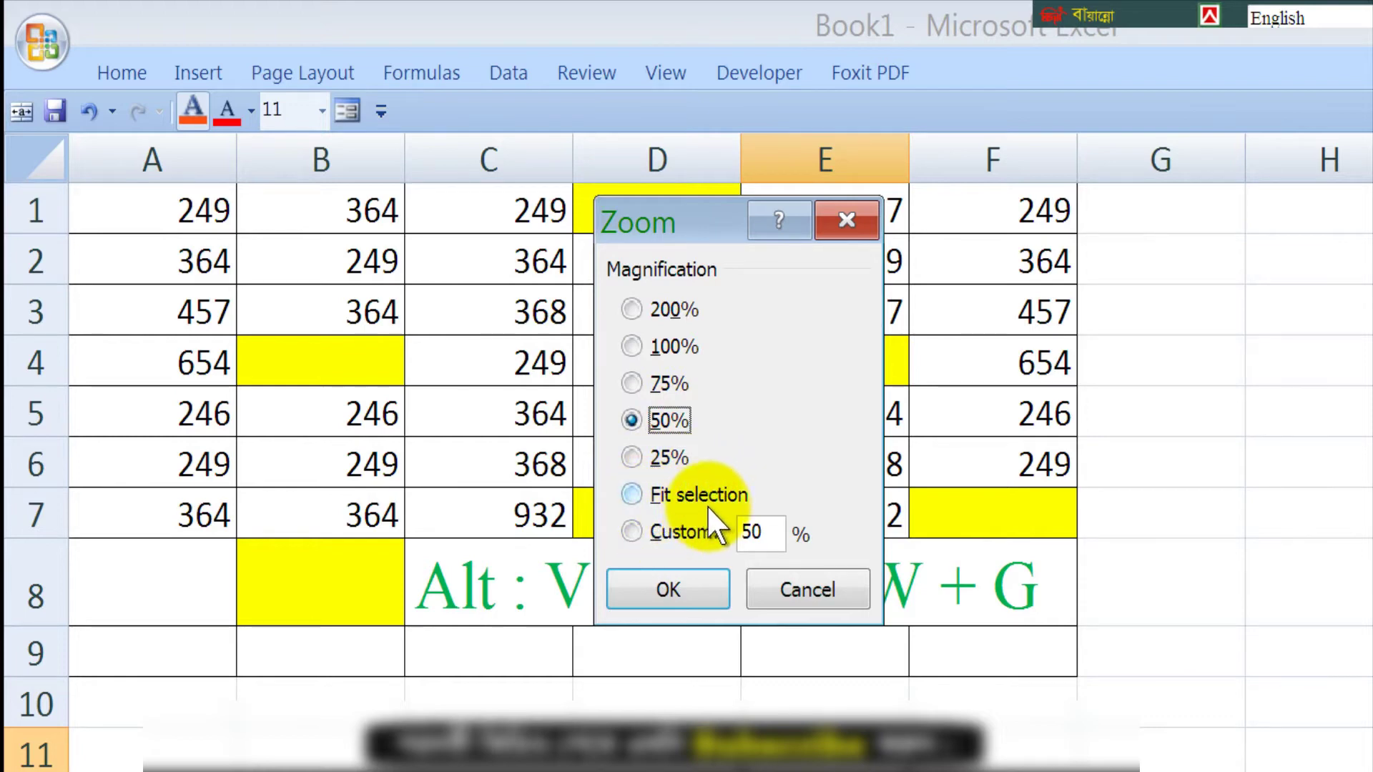
click(632, 495)
click(698, 579)
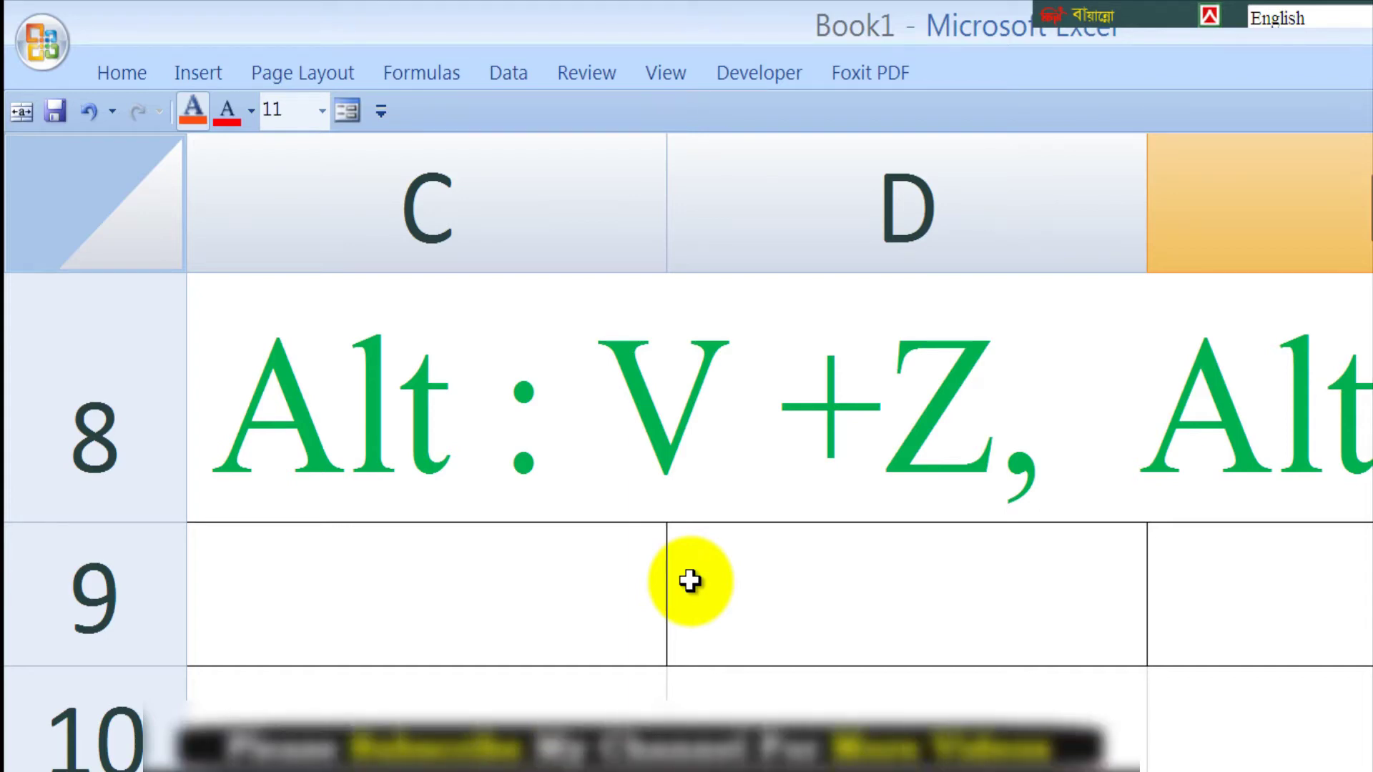
click(671, 74)
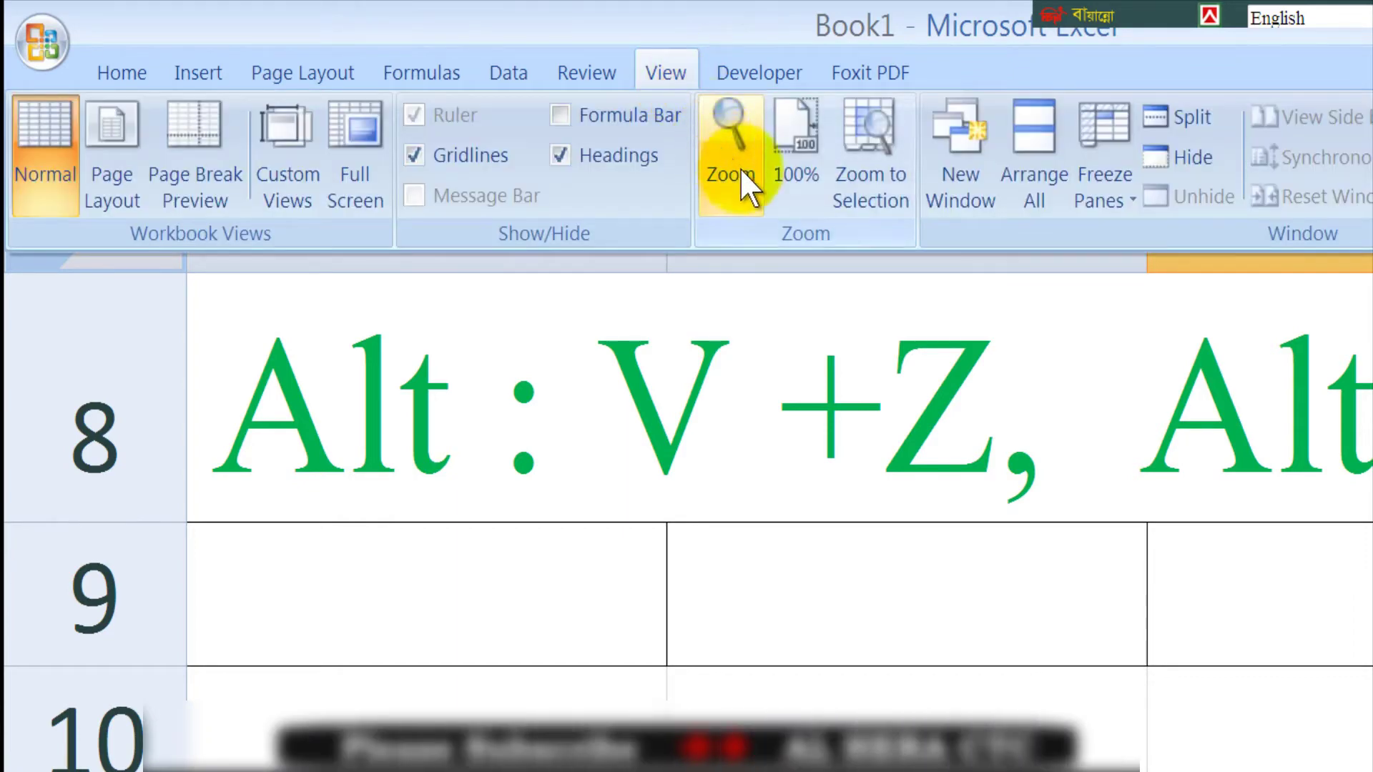
click(790, 173)
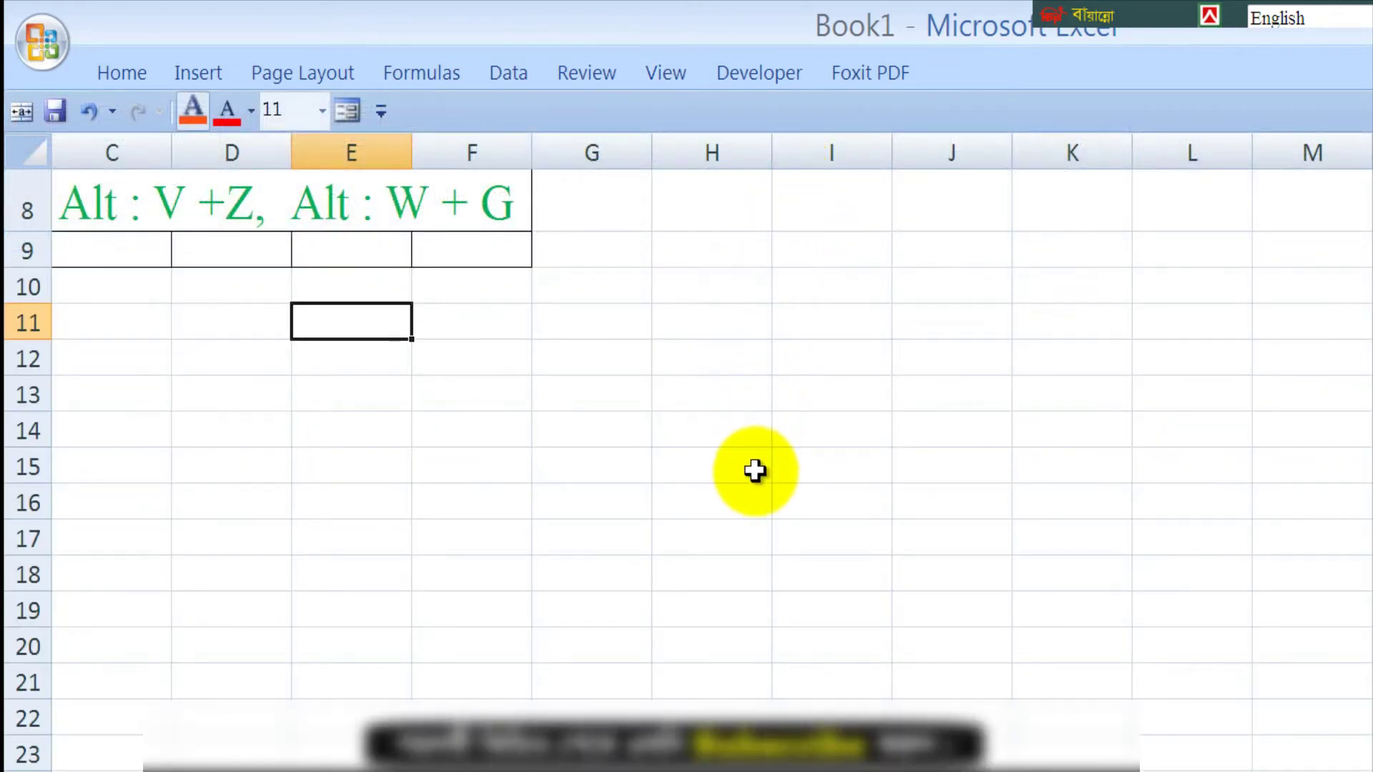
click(673, 72)
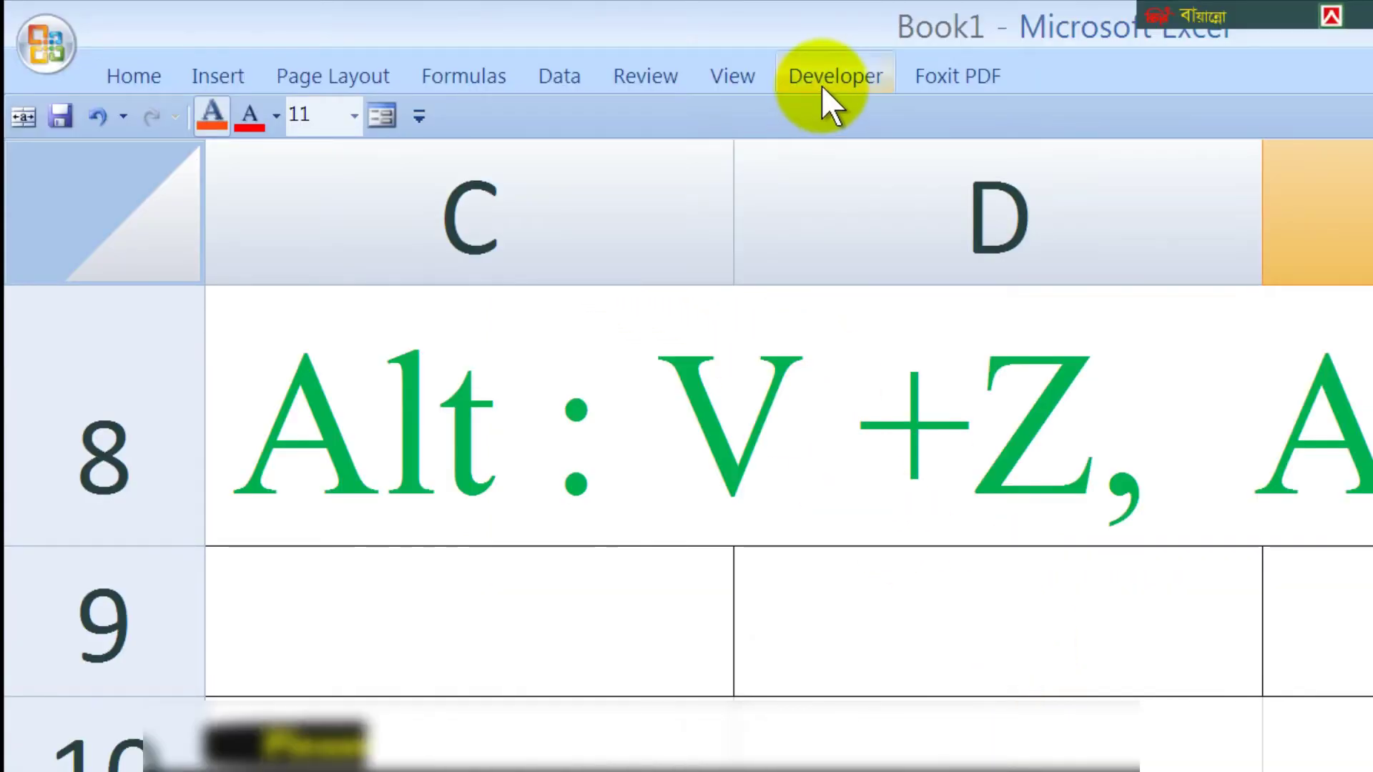
- Reset the sheet to 100%, then apply a Custom zoom of 150 in the Zoom dialog
click(724, 73)
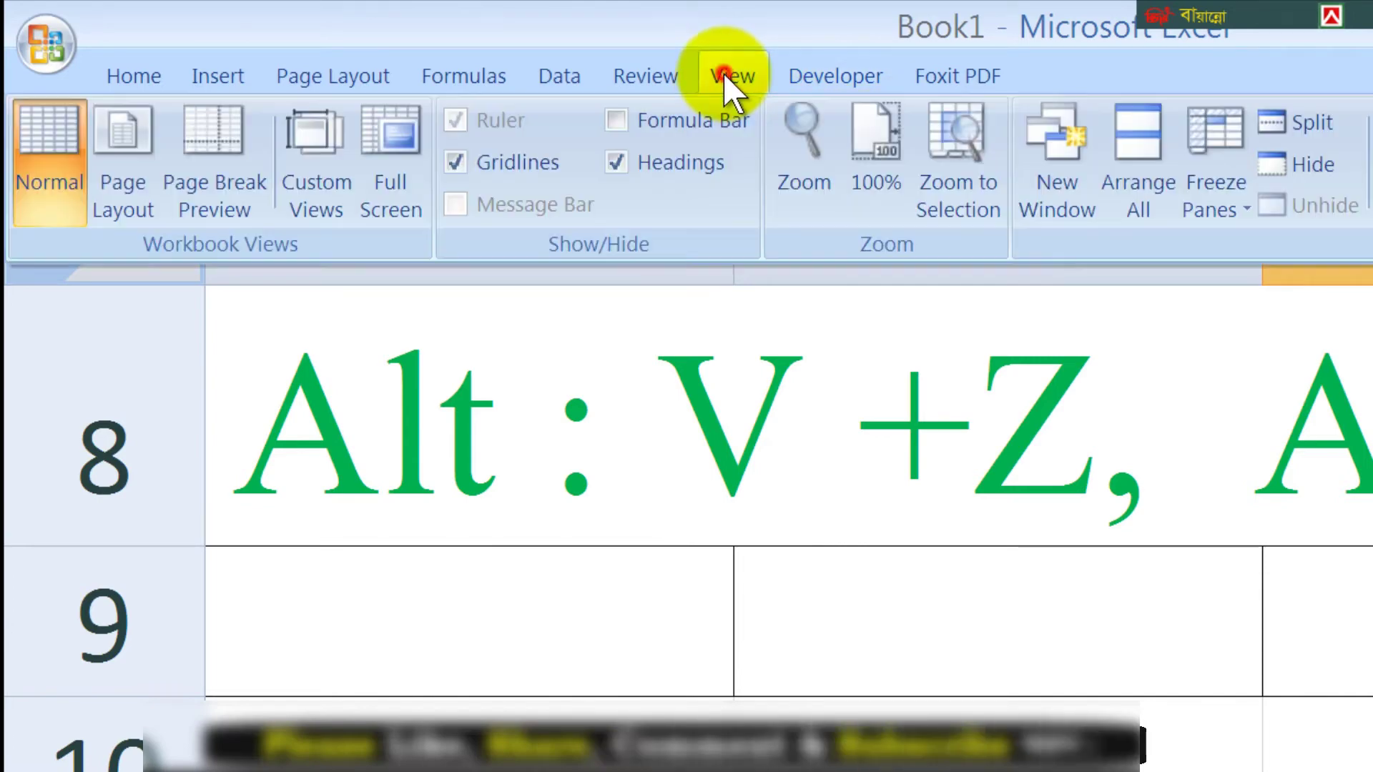
click(878, 179)
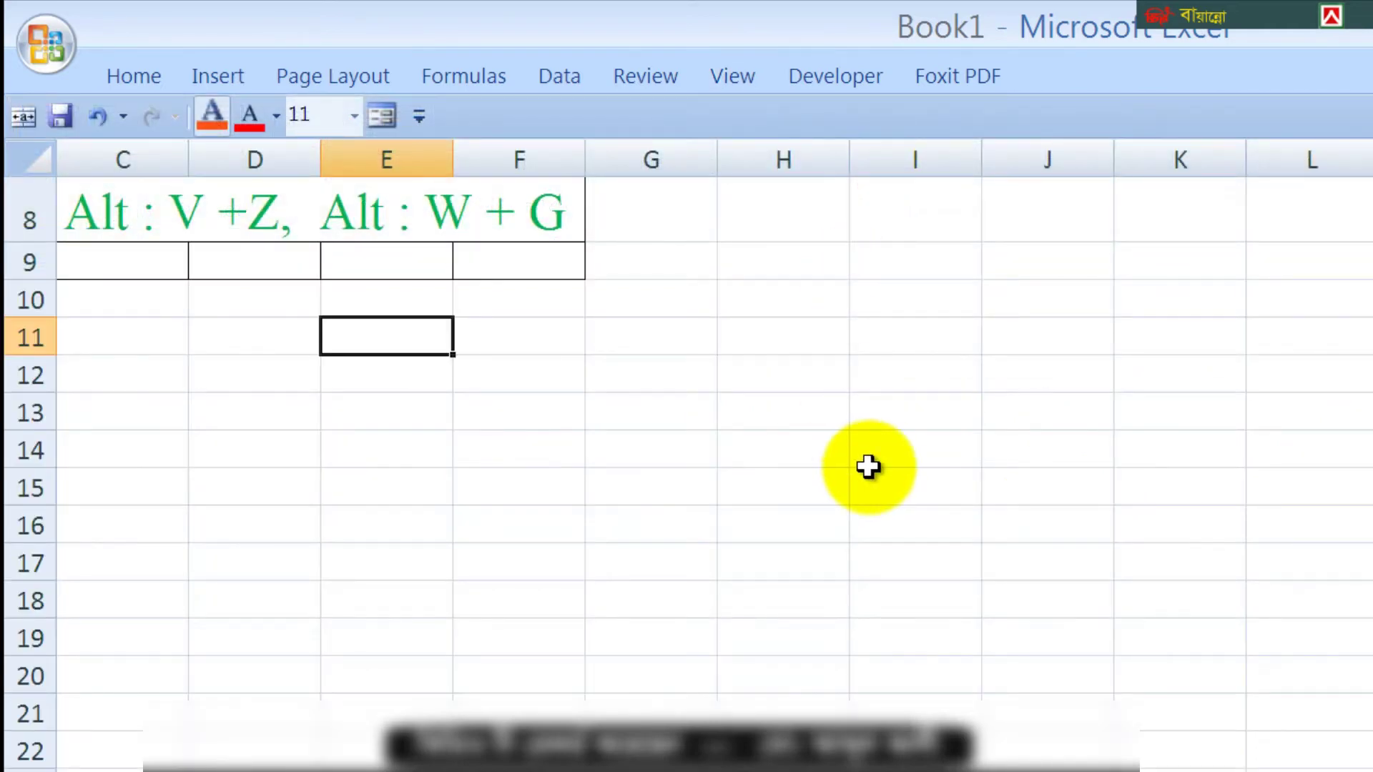
click(737, 77)
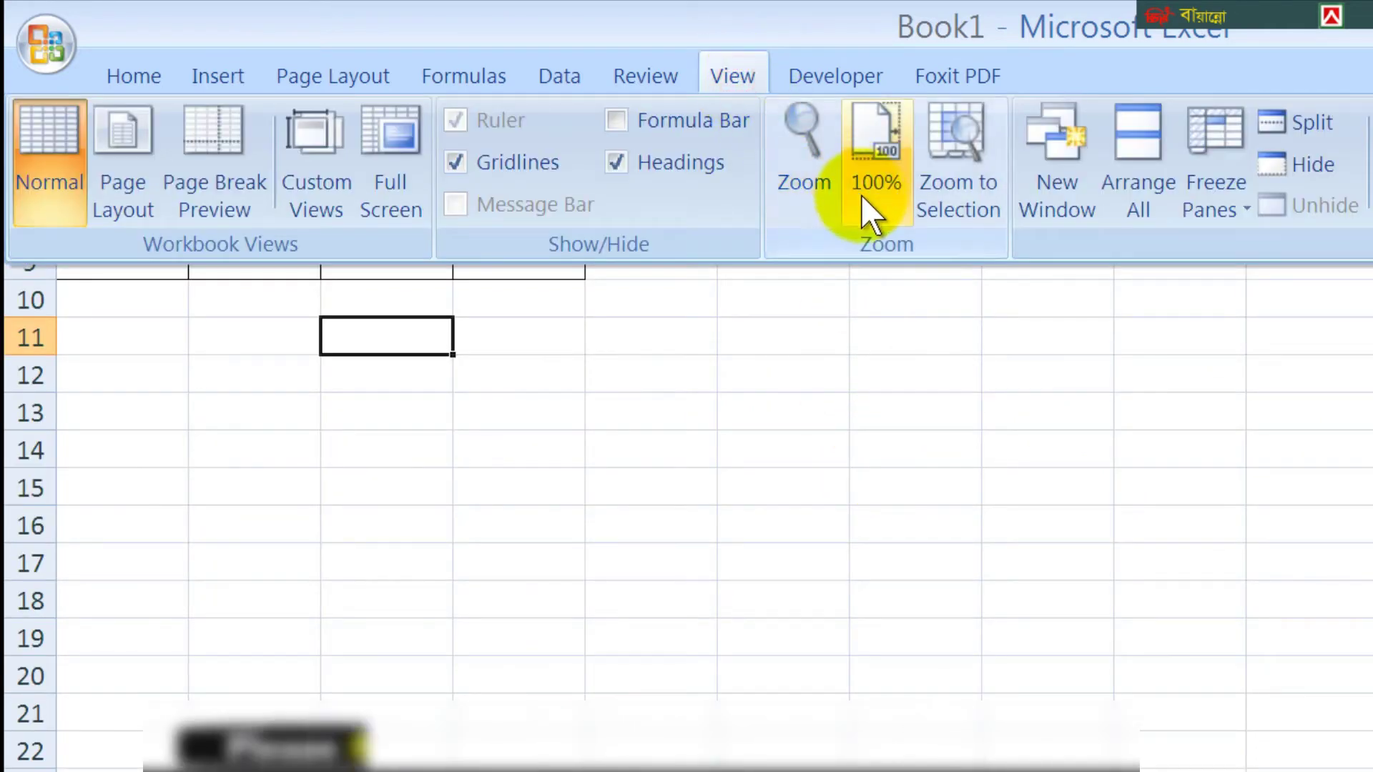
click(798, 184)
drag(759, 228, 914, 223)
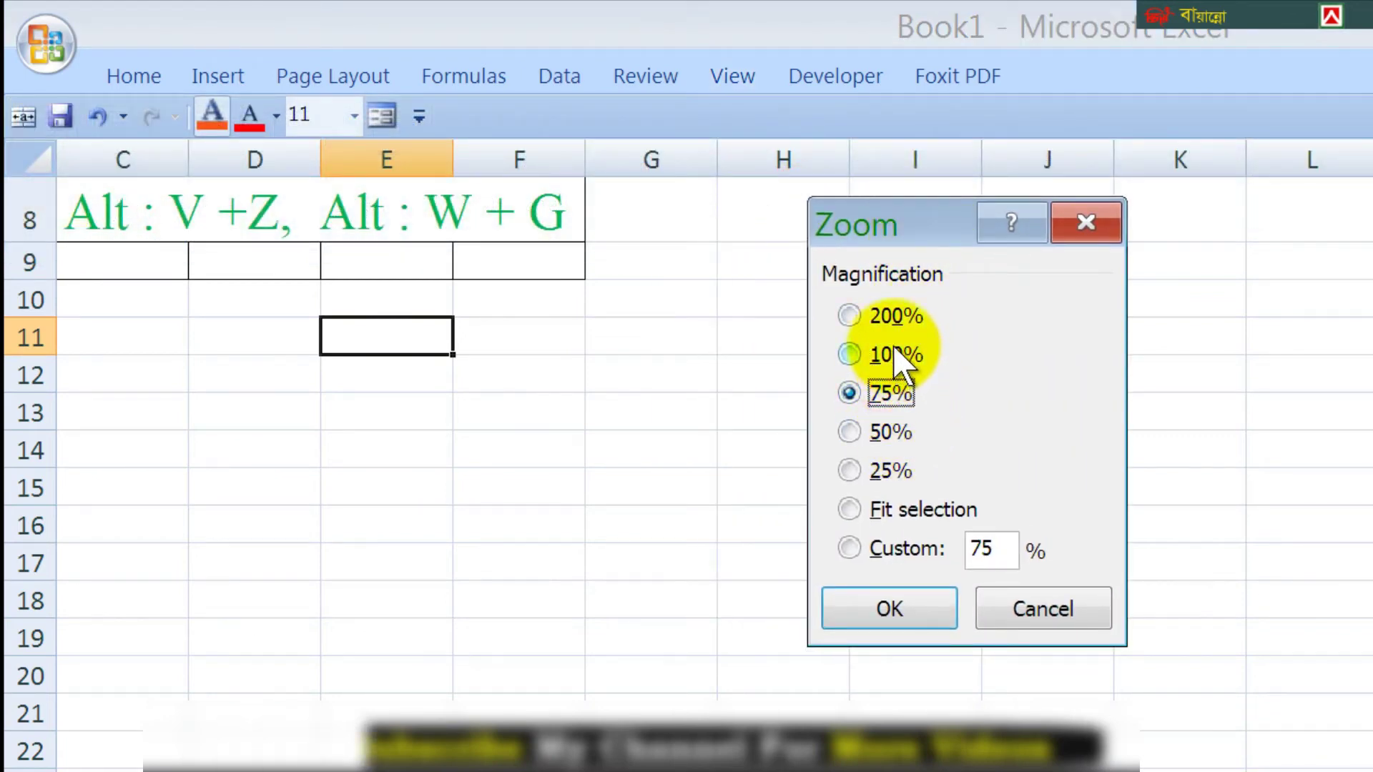
click(894, 315)
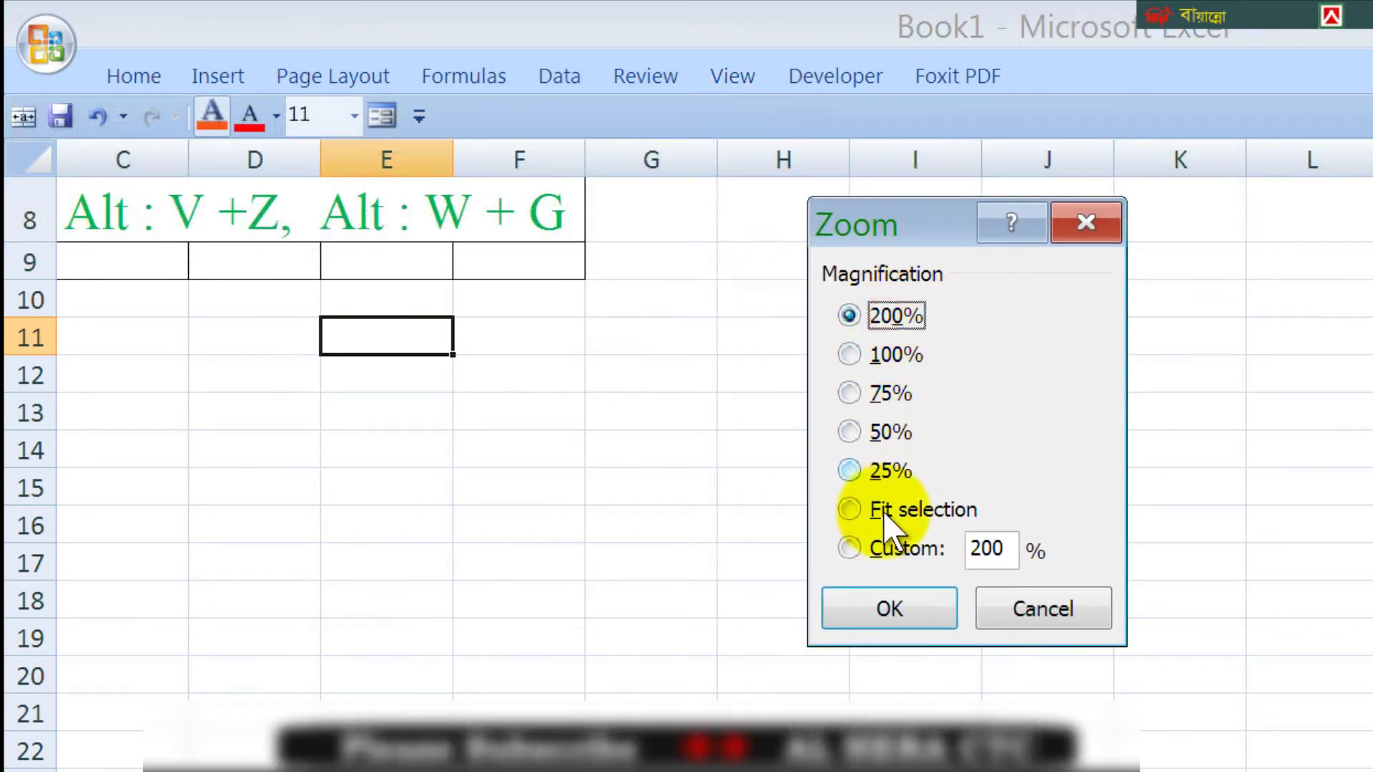
click(889, 548)
click(1006, 552)
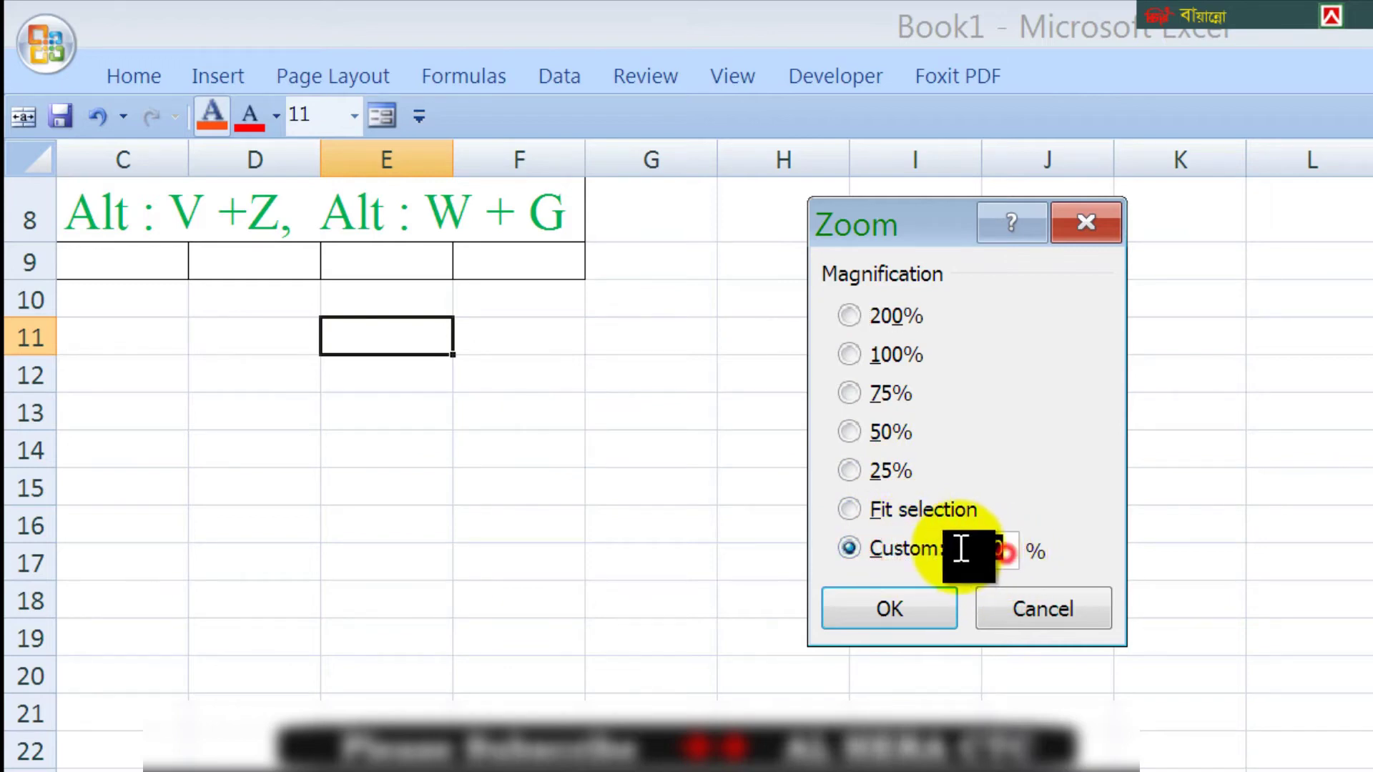
text(150)
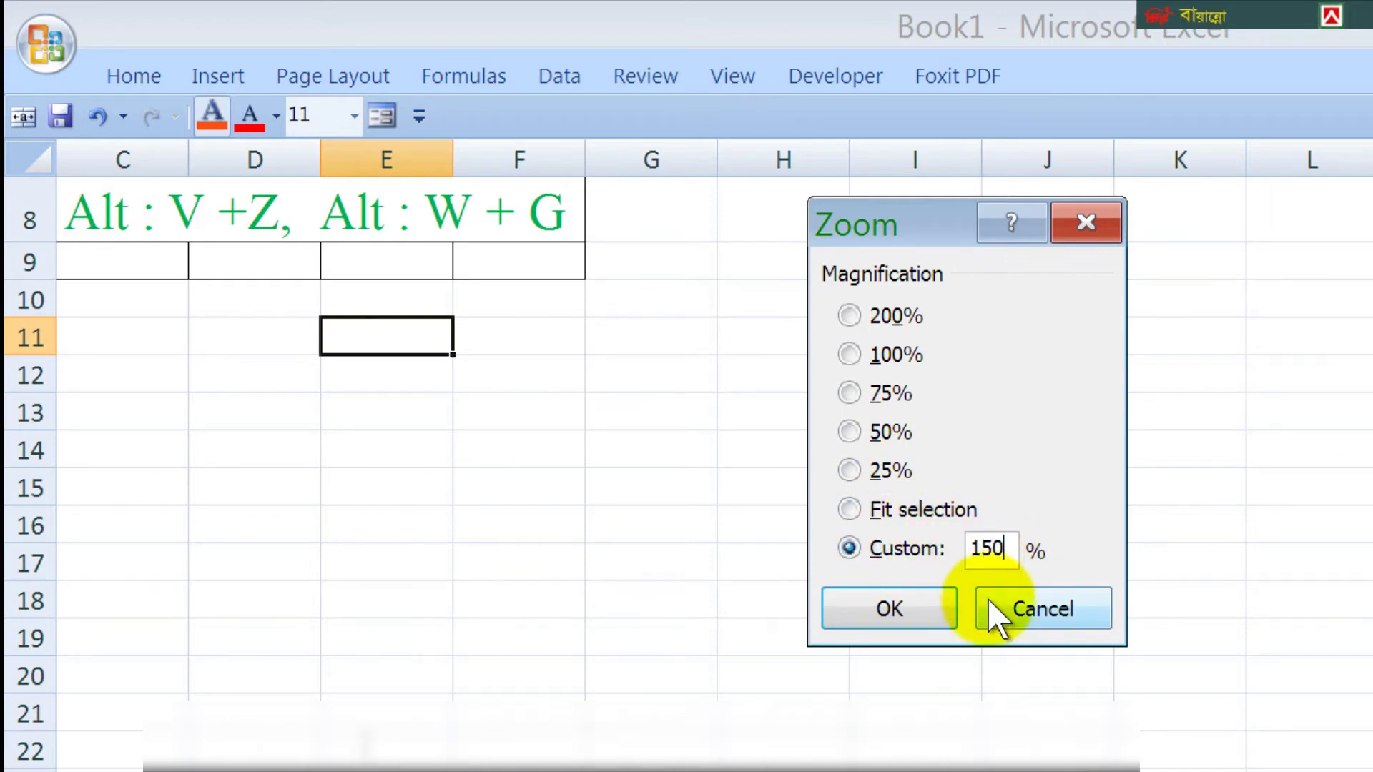
click(869, 608)
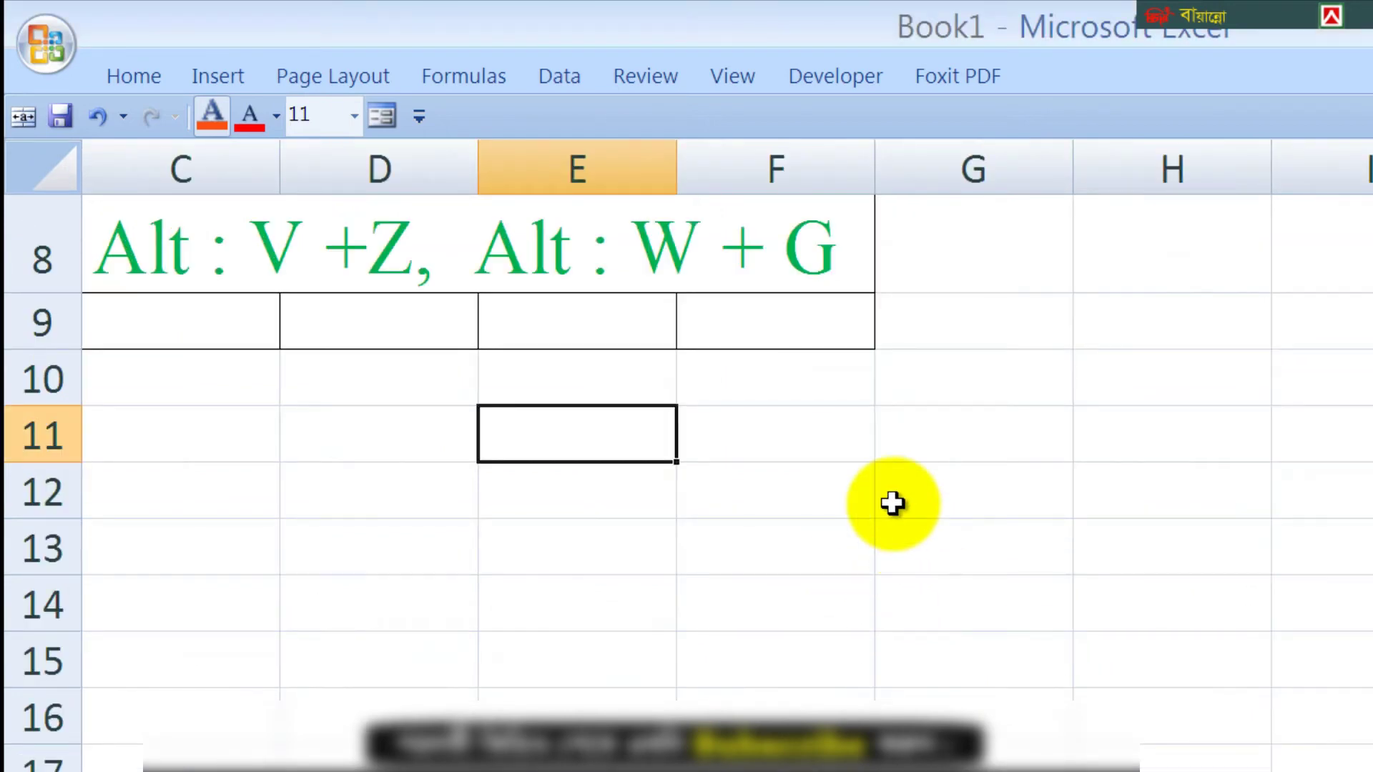
- Scroll up so rows 2–7 with the numbers and yellow cells show above the row 8 note
scroll(893, 504, up, 2)
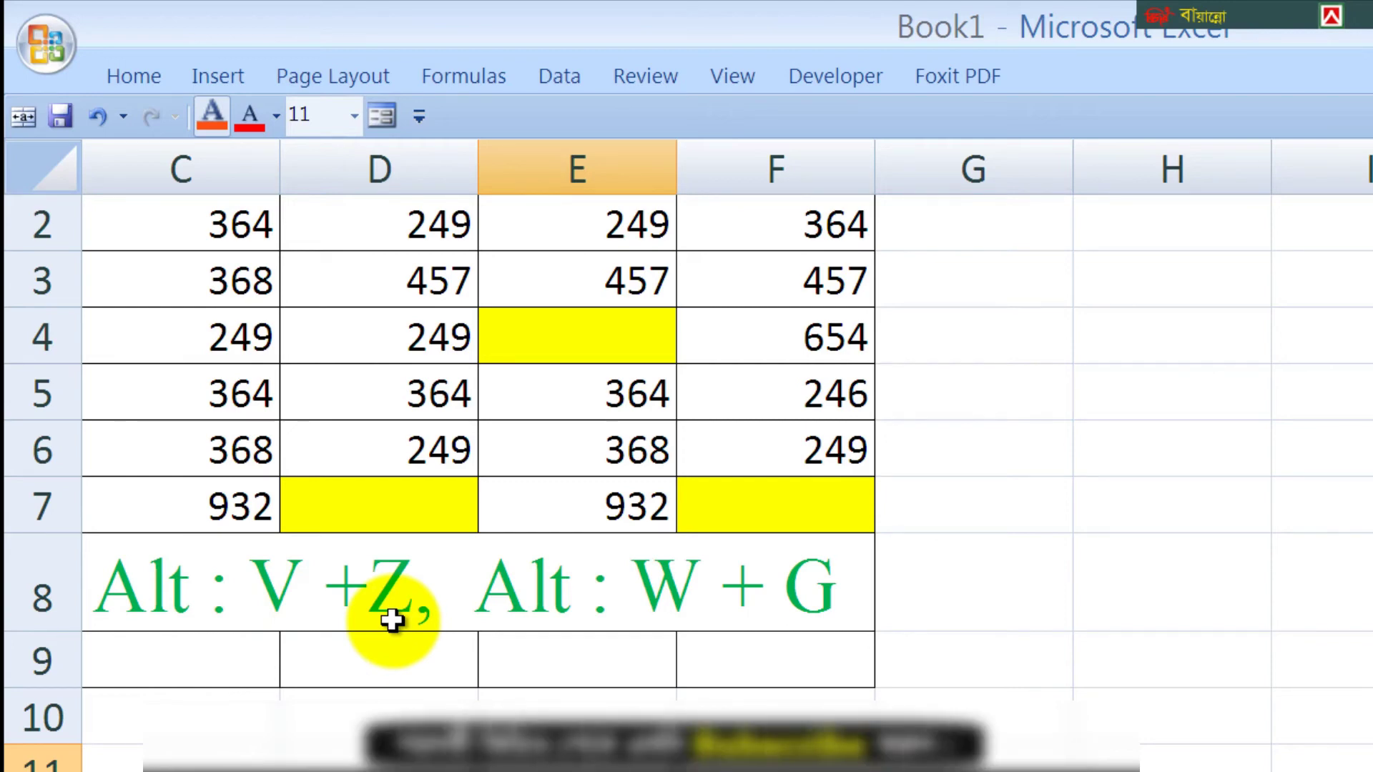
key(alt)
key(v)
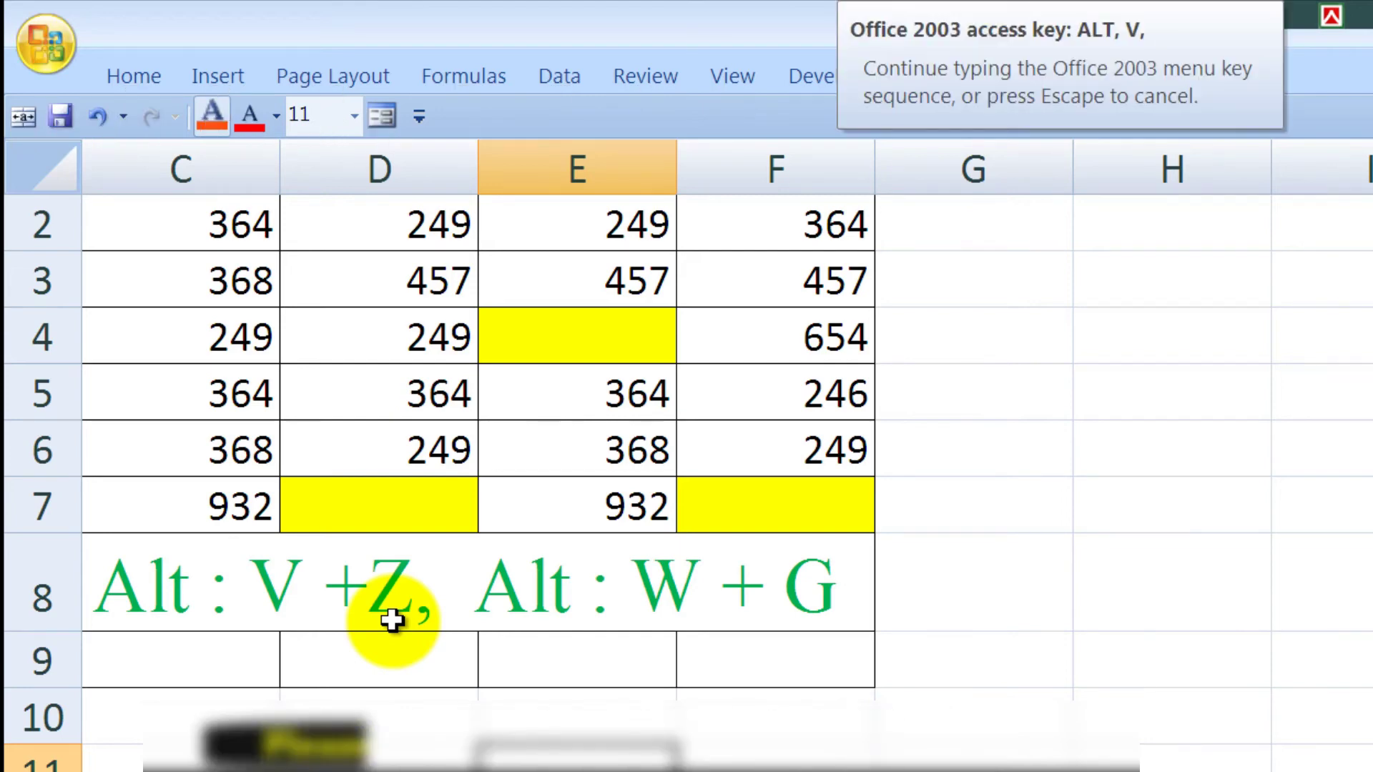
key(z)
drag(886, 226, 961, 188)
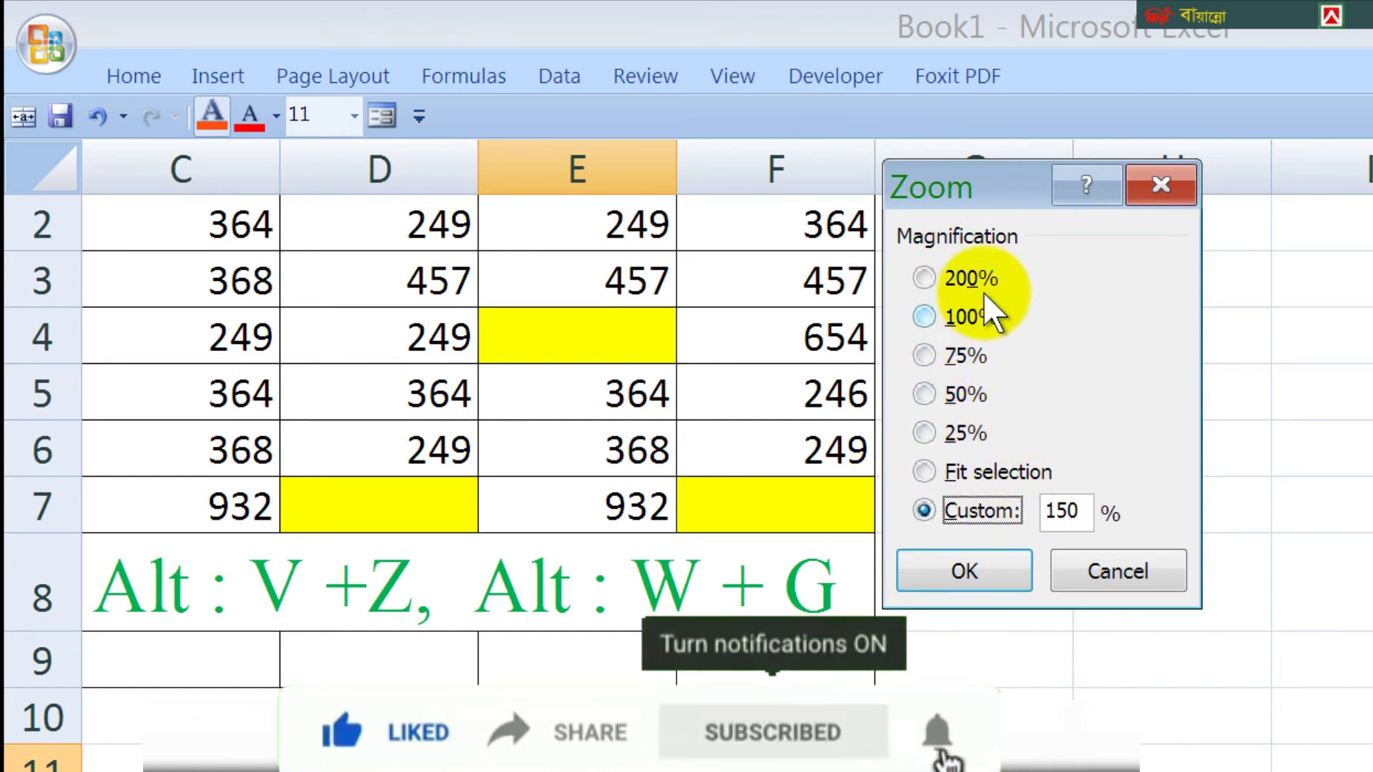
drag(960, 186, 856, 111)
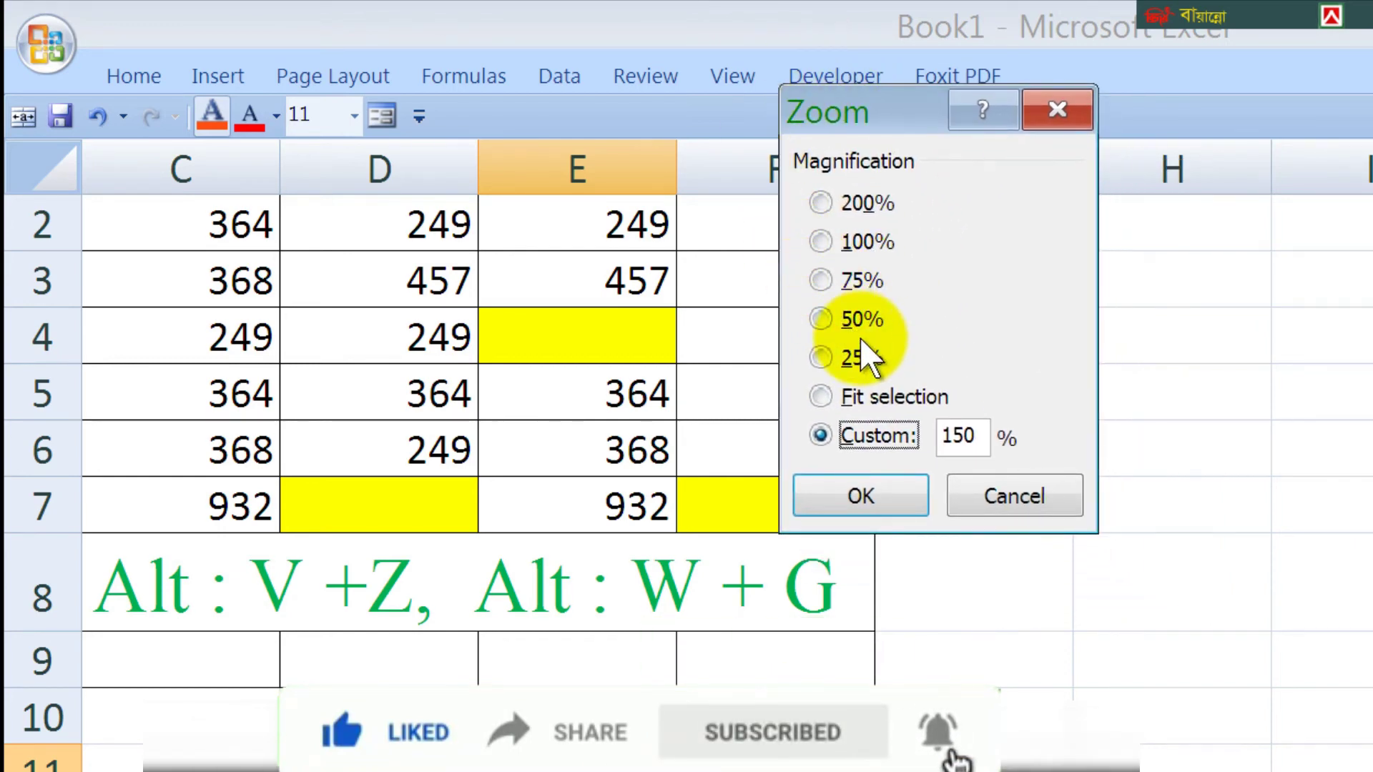
click(892, 492)
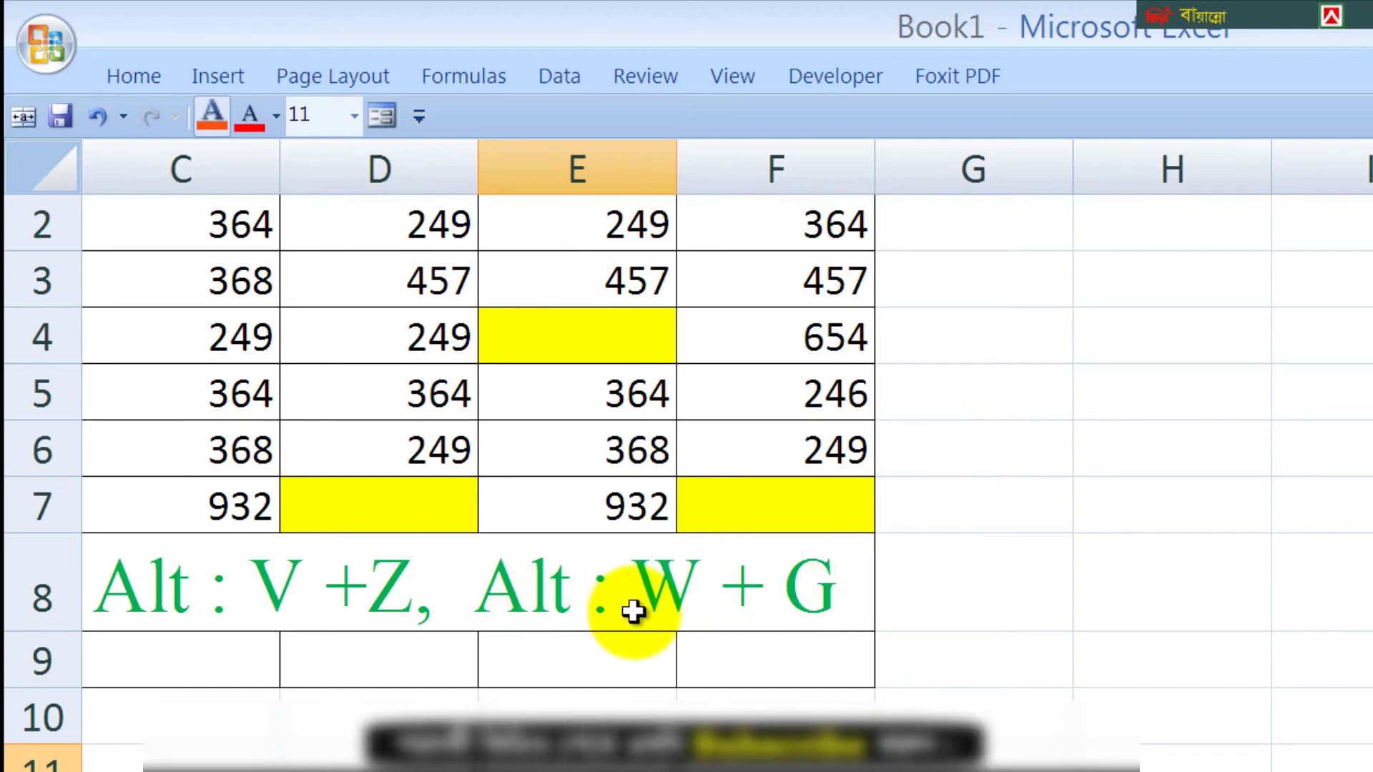
- Zoom to Selection with the Alt, W, G shortcut, reaching 400%
key(alt)
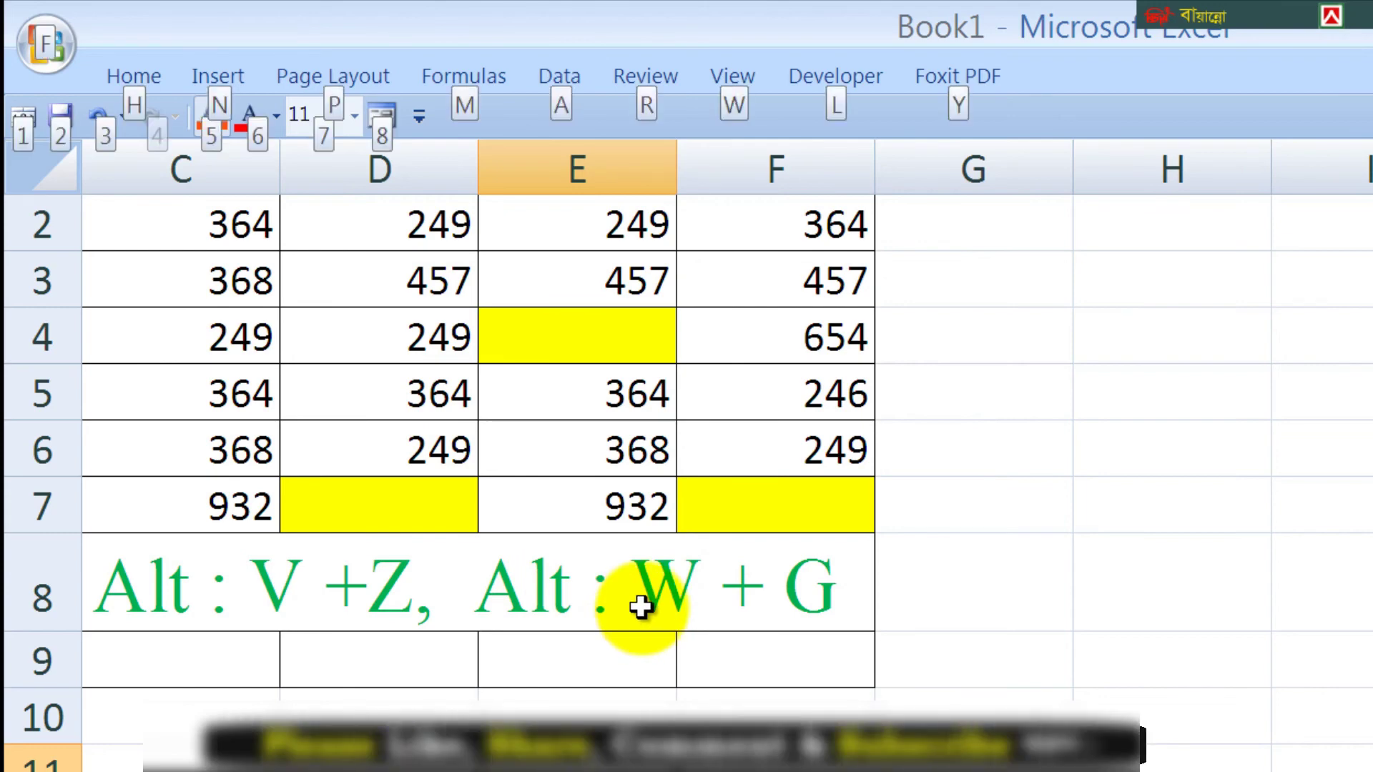
key(w)
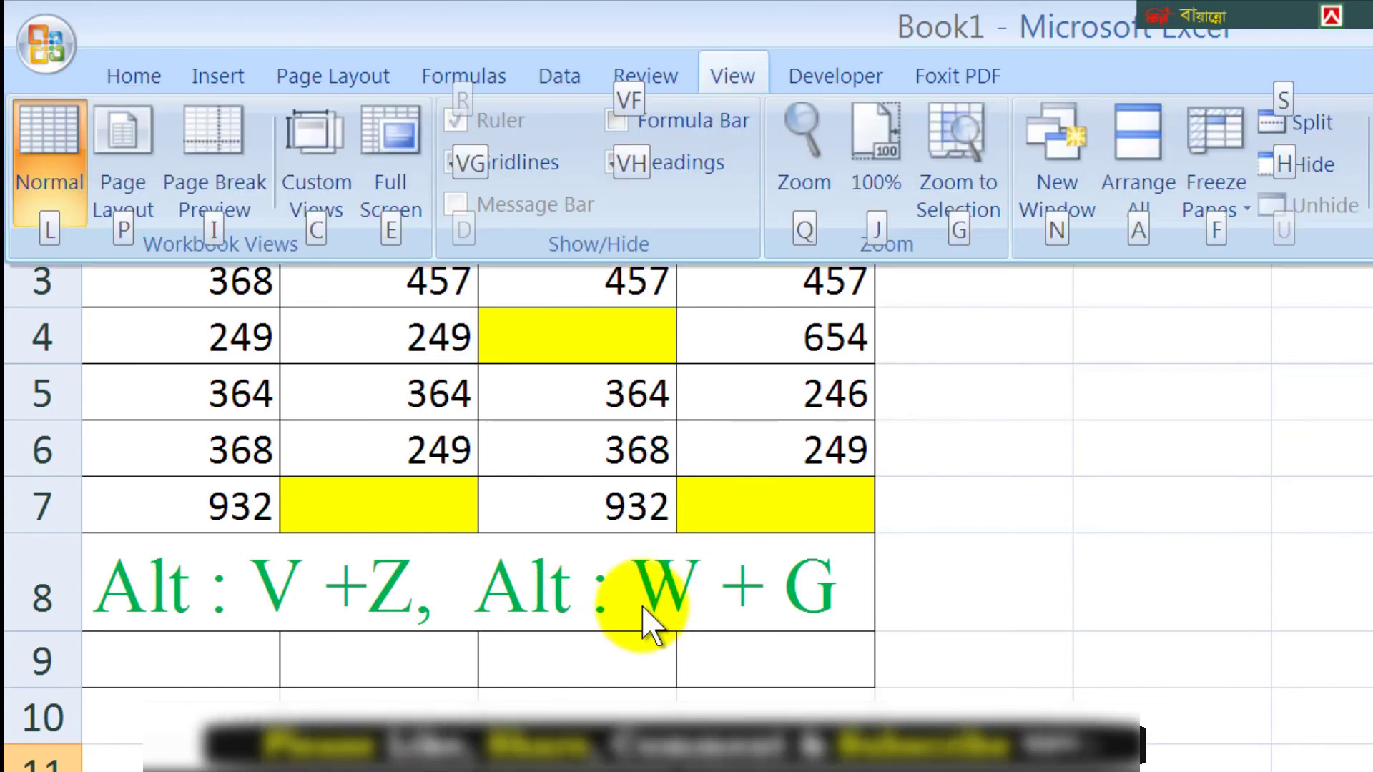
key(g)
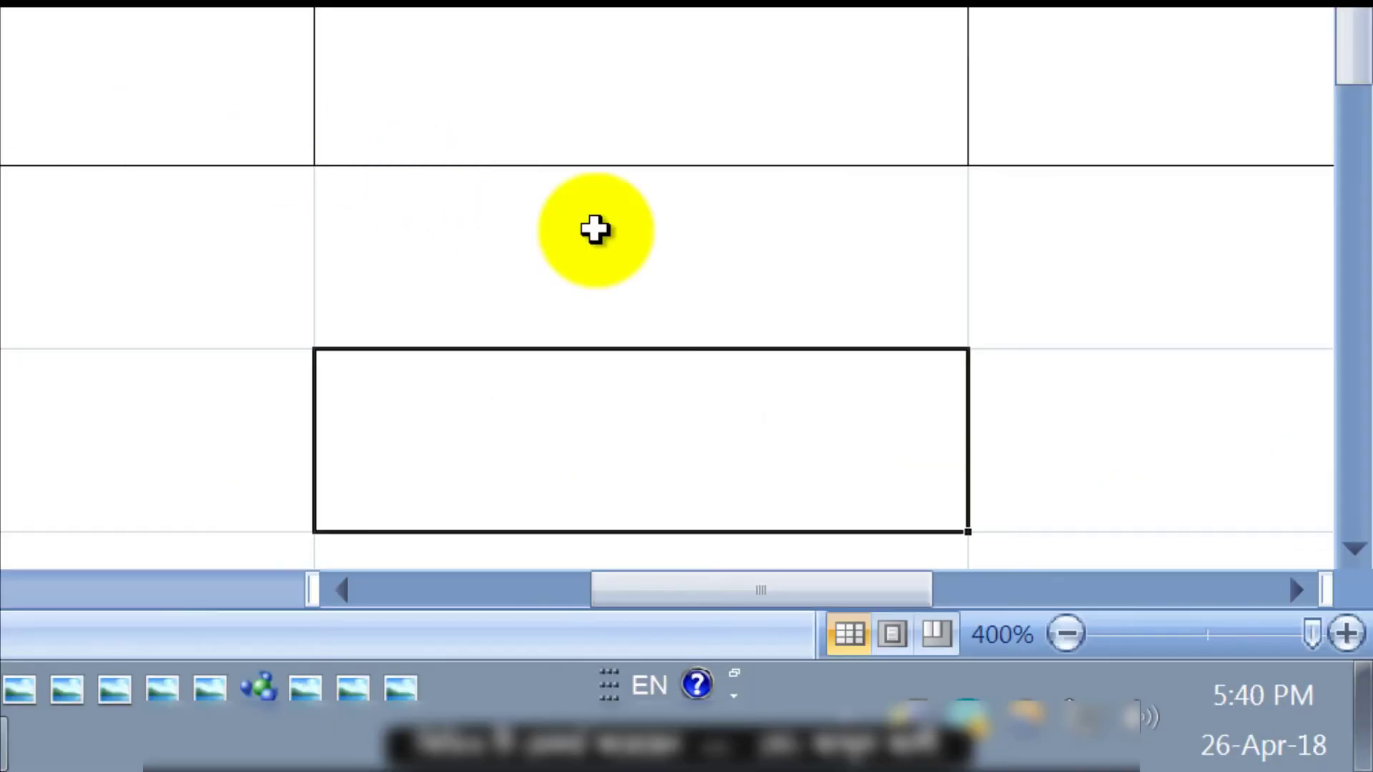
- Step the zoom down from 400% to 150% with the status-bar Zoom Out button
click(1066, 634)
click(1066, 633)
click(1065, 633)
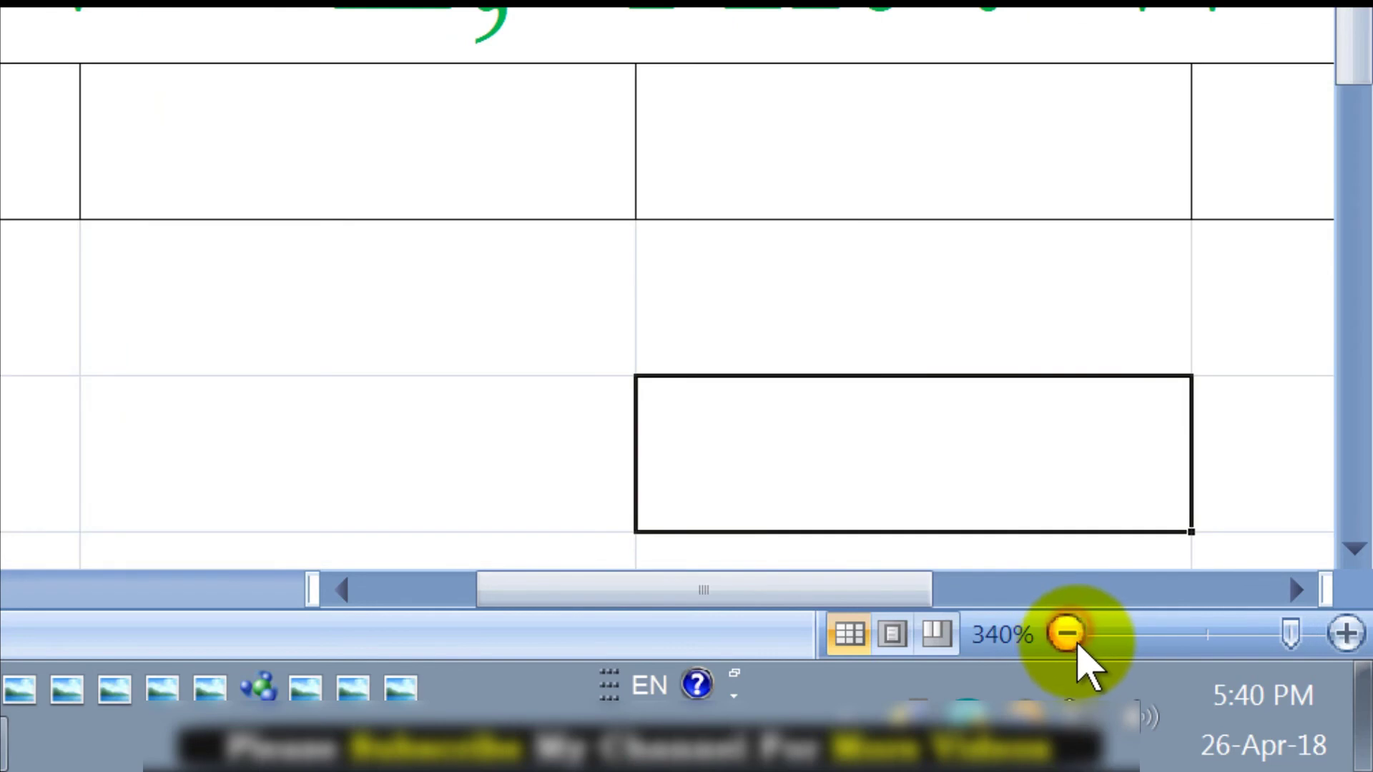
click(1065, 635)
click(1065, 635)
click(1065, 635)
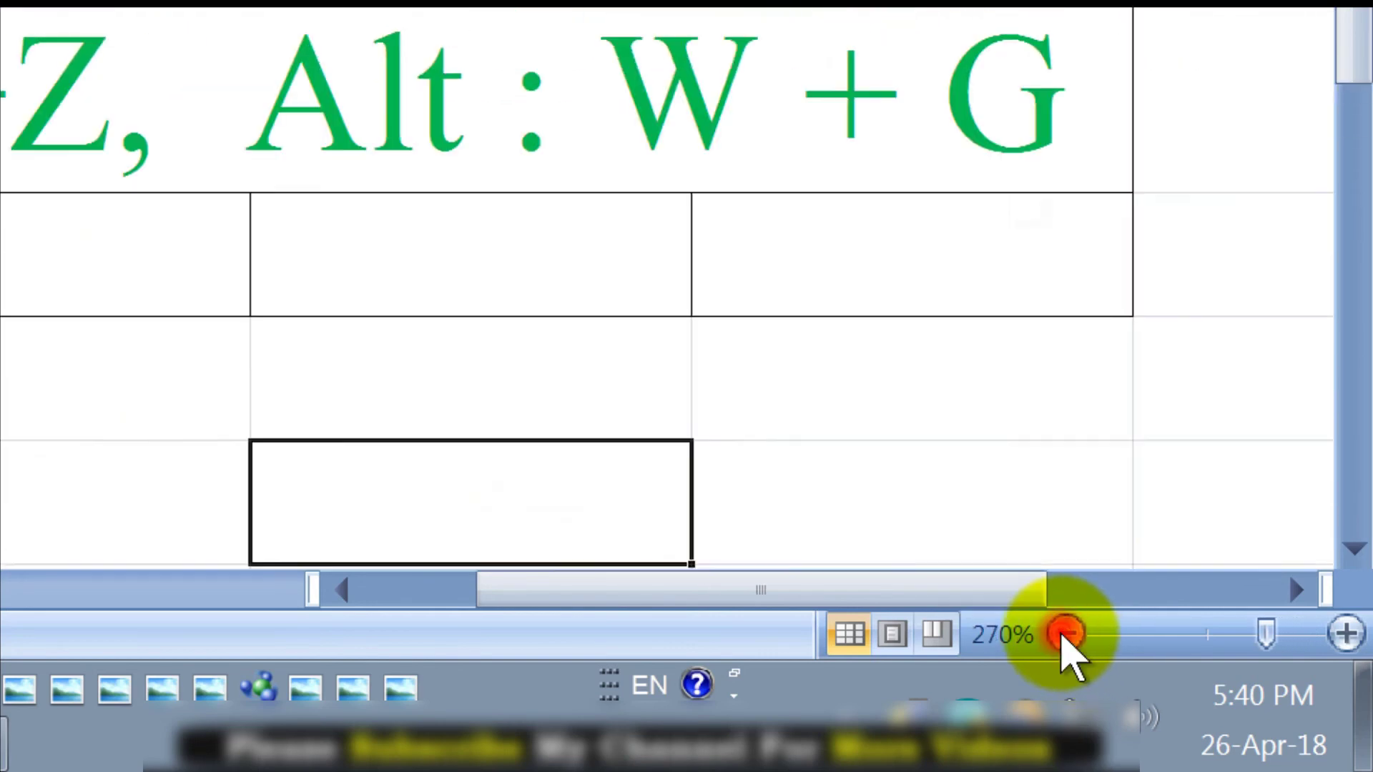
click(1066, 635)
click(1066, 633)
click(1066, 634)
click(1065, 634)
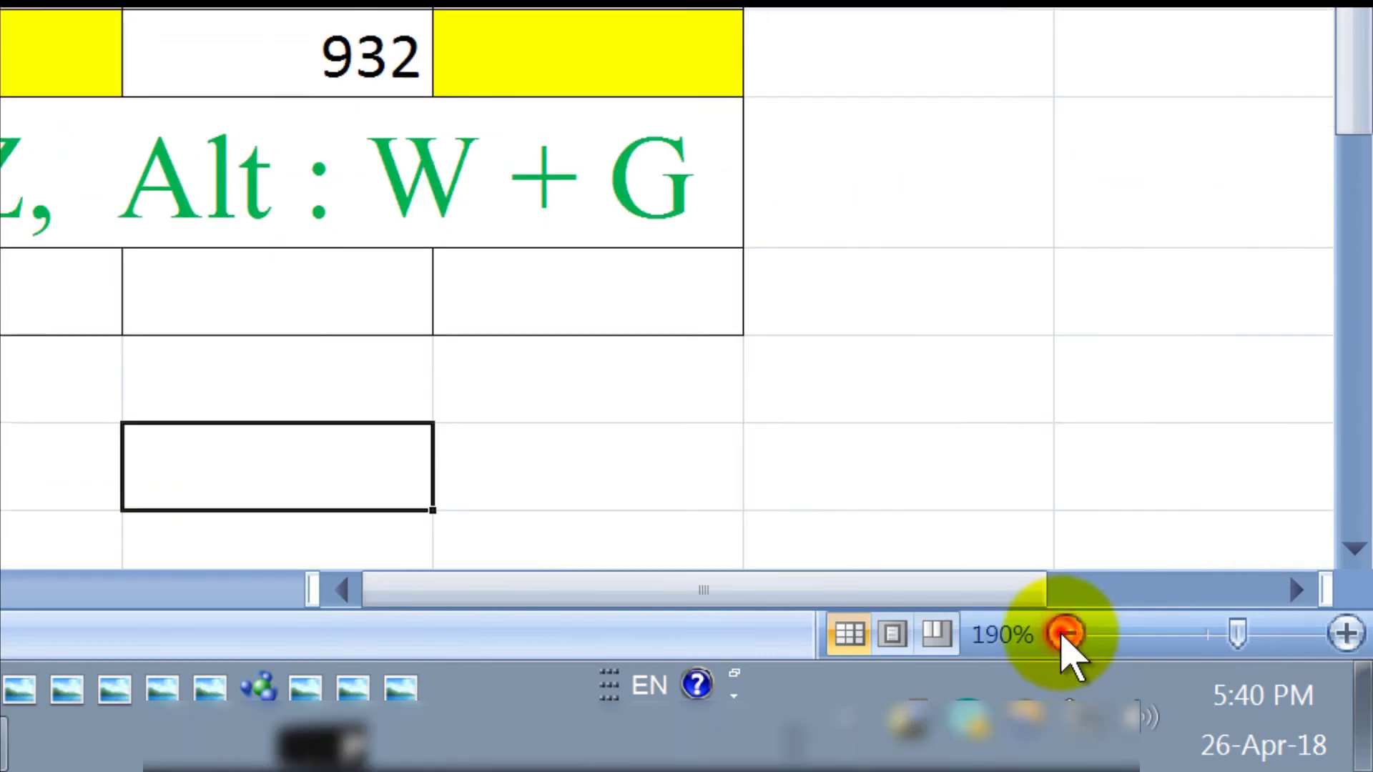
click(1064, 633)
click(1064, 634)
click(1064, 634)
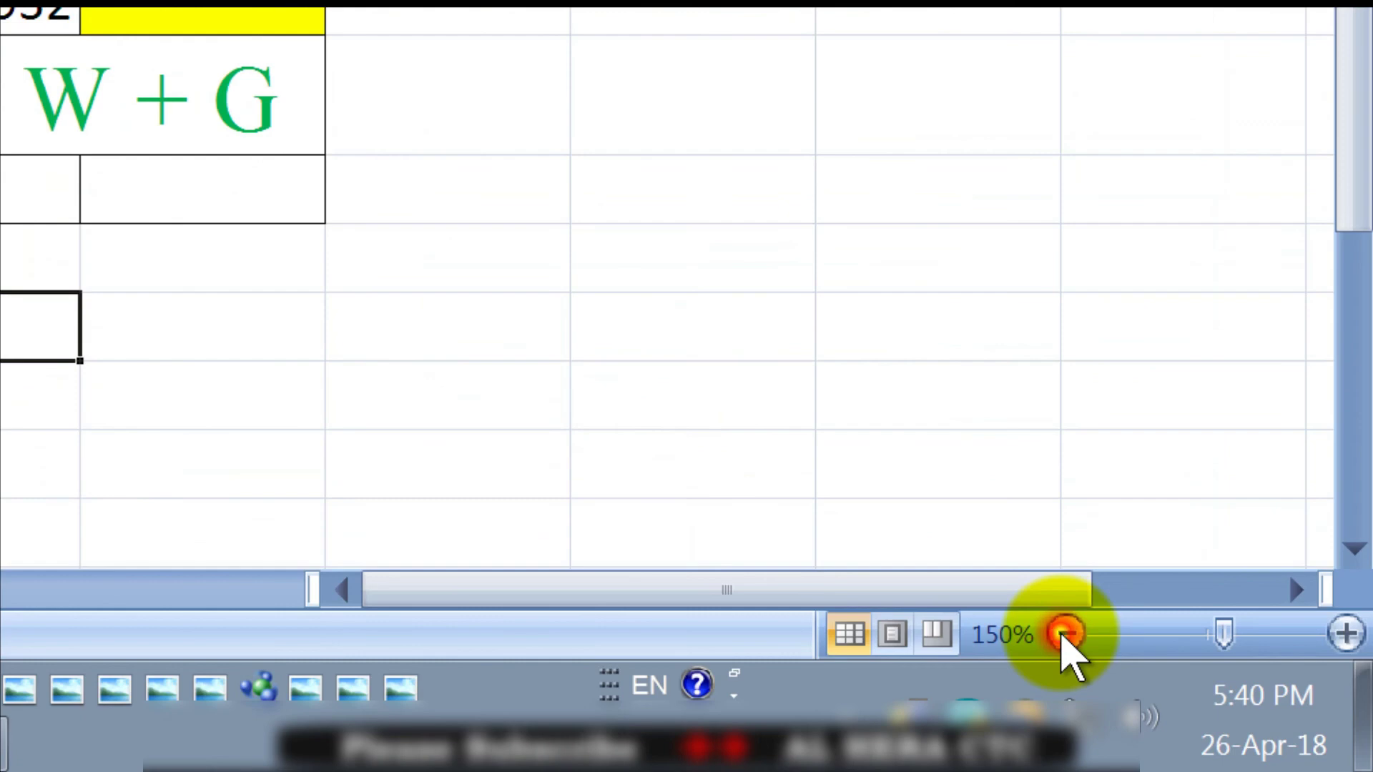
- Zoom back in to 250%, step down to 160%, select F10, and return to the Word document
click(1346, 633)
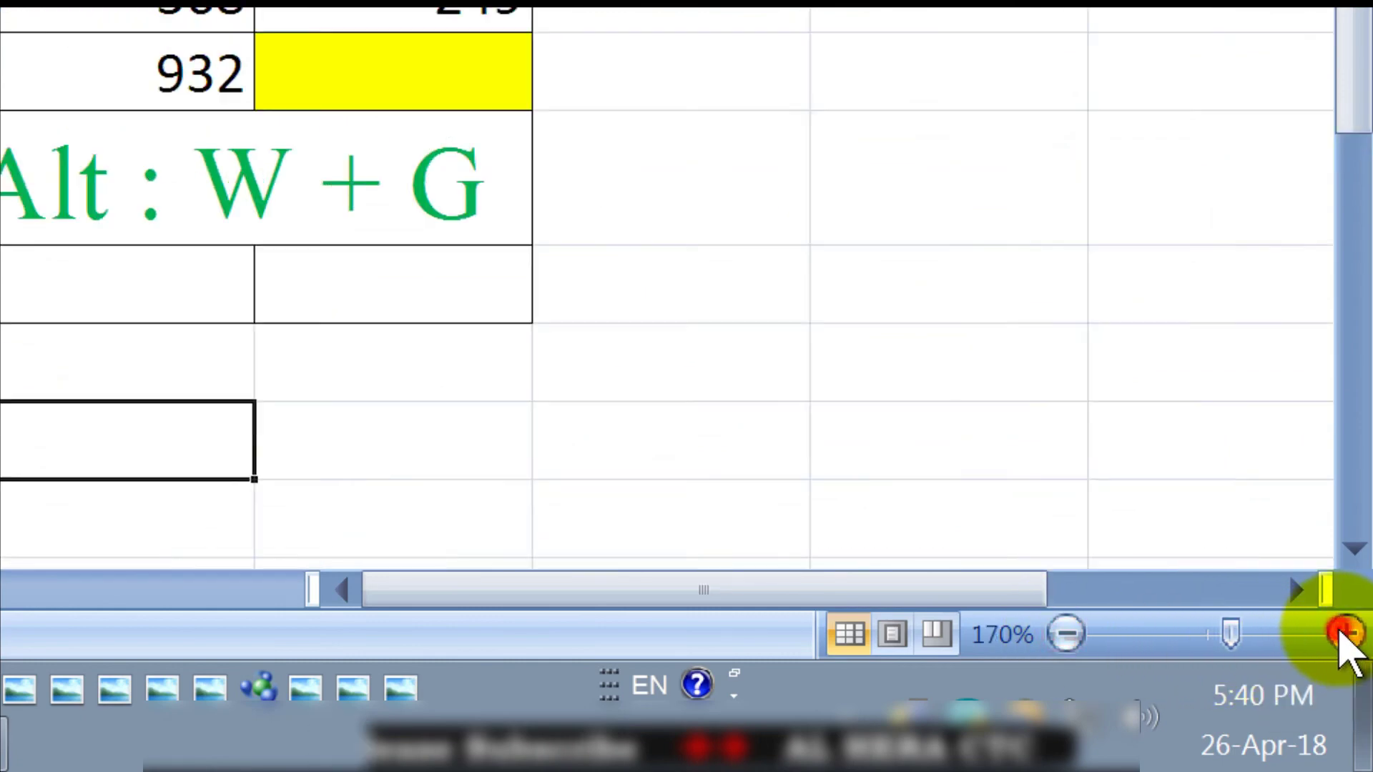
click(1346, 633)
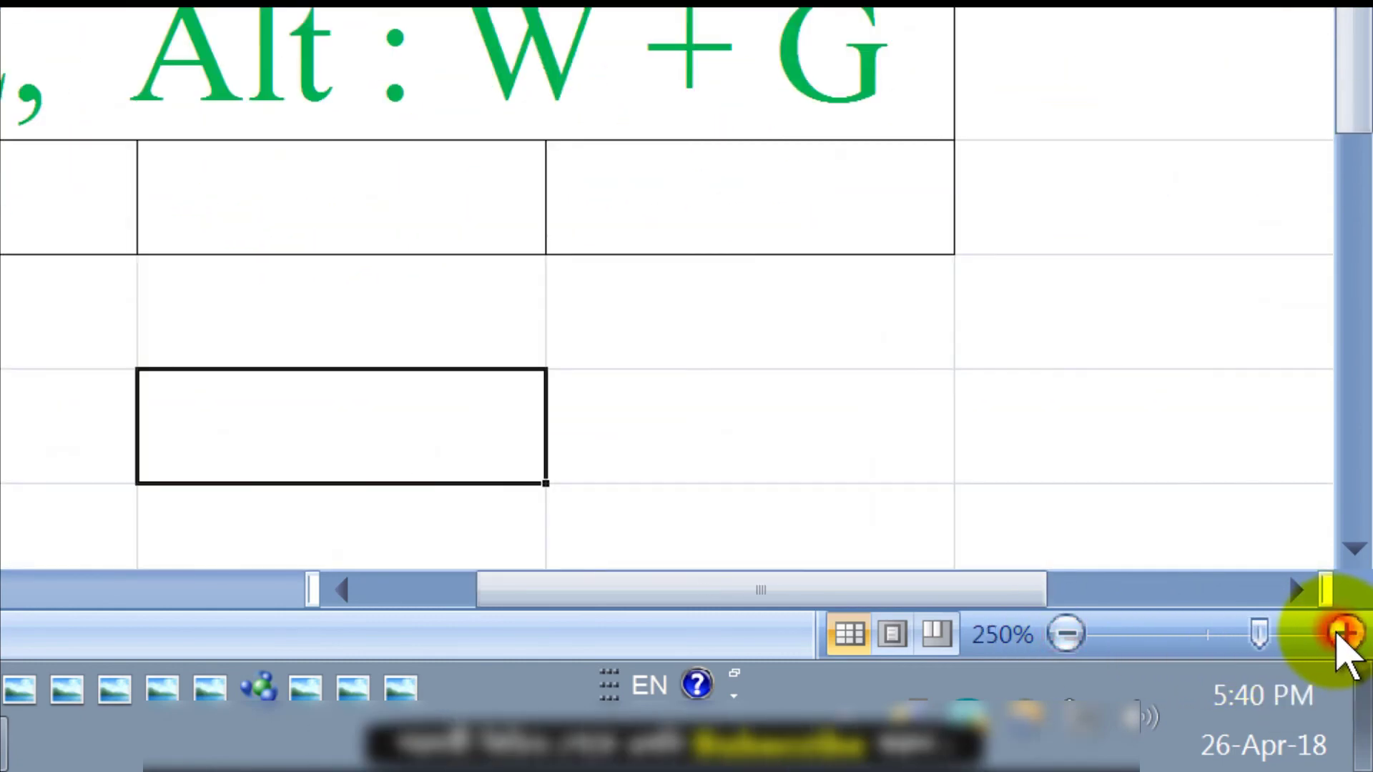
click(1066, 633)
click(1066, 633)
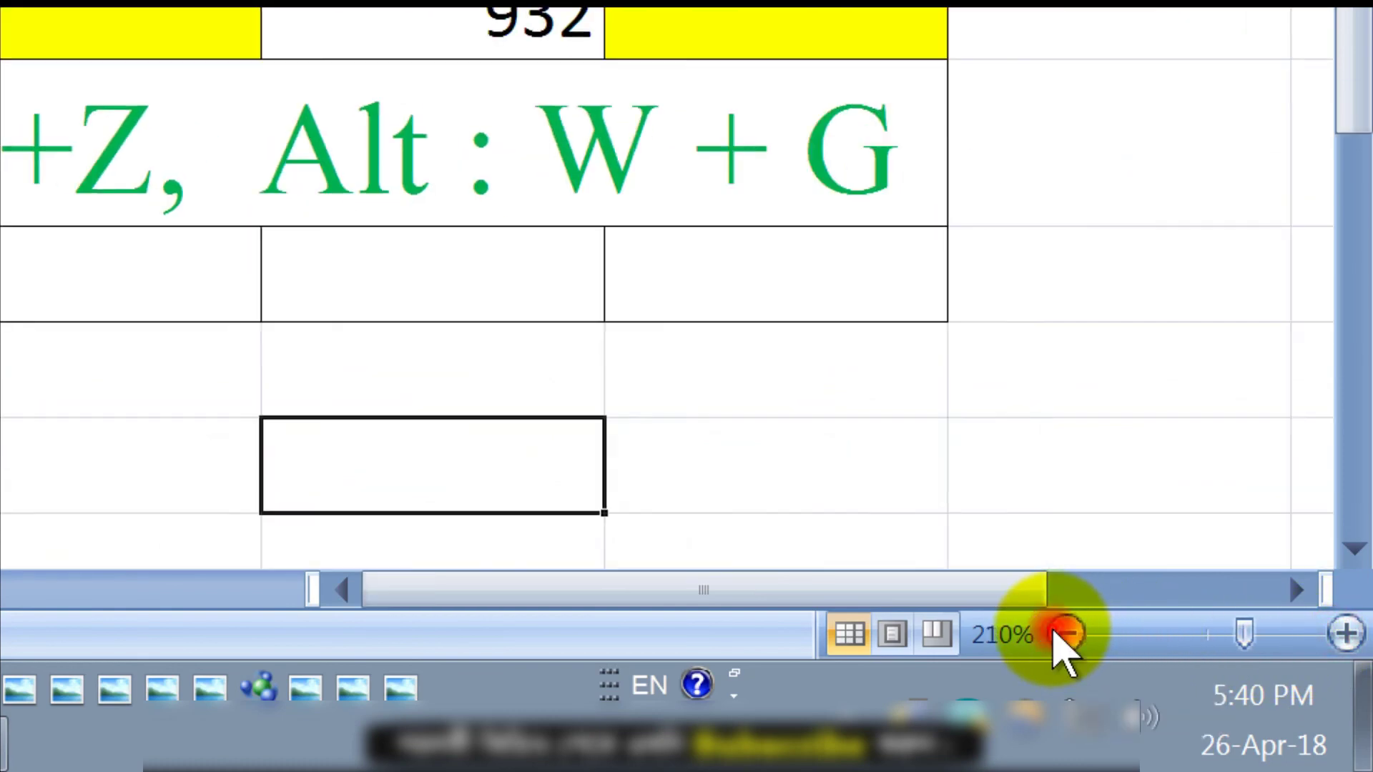
click(1066, 633)
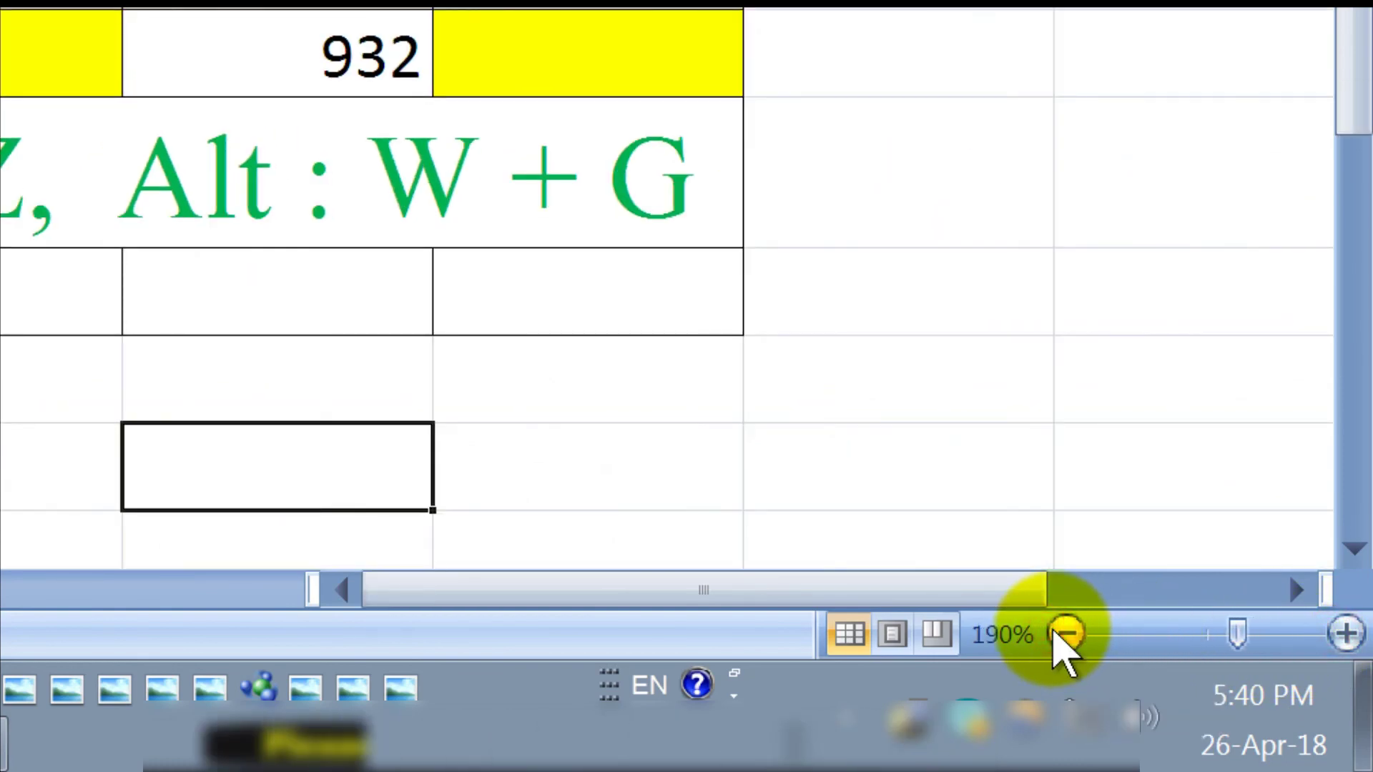
click(1066, 633)
click(1066, 633)
click(1066, 633)
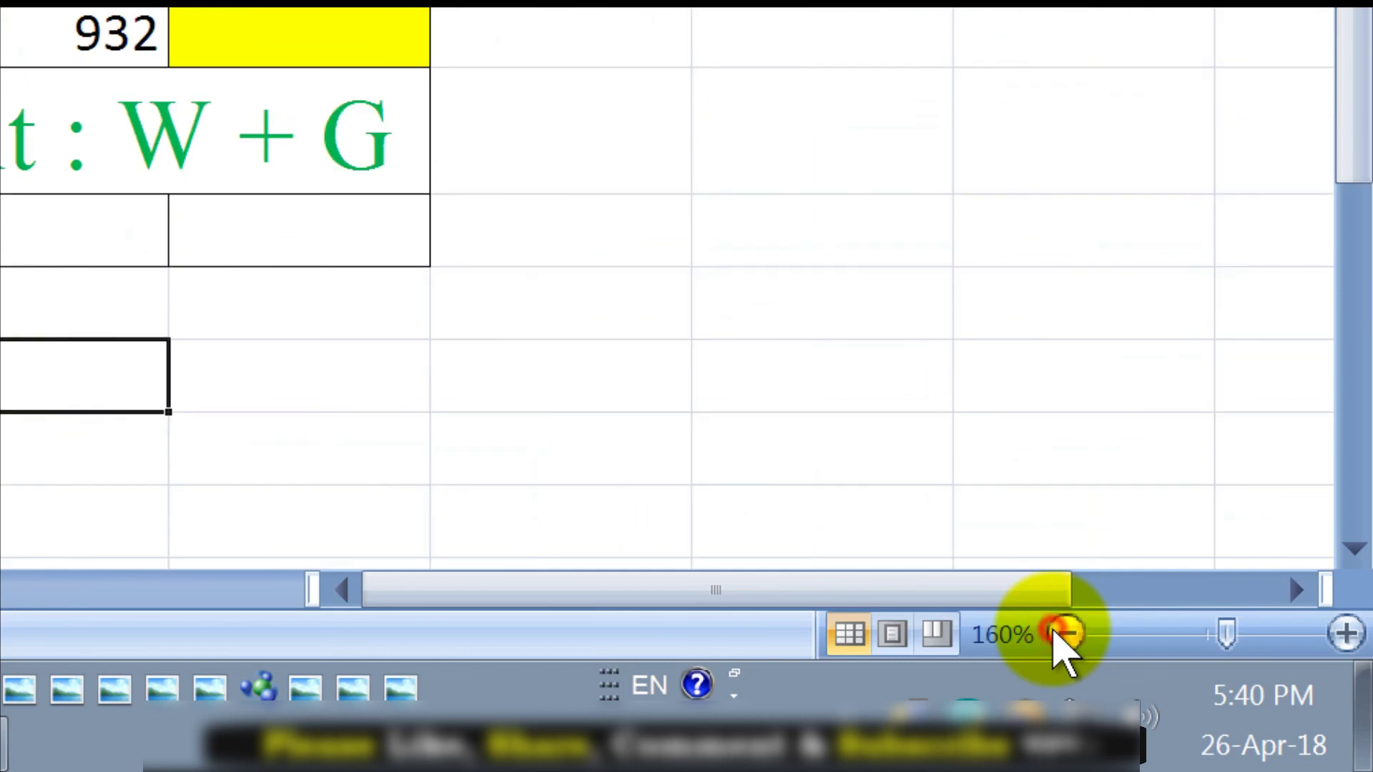
click(349, 291)
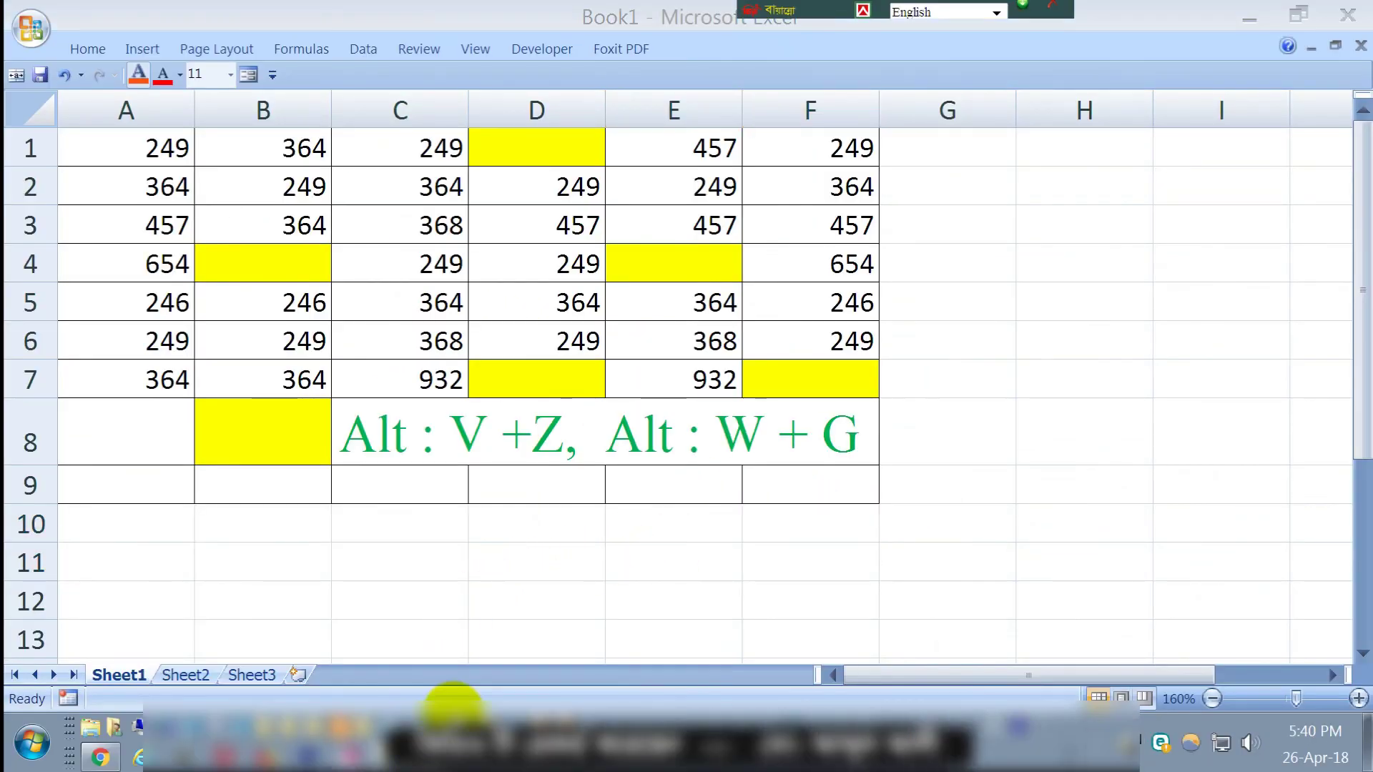
click(454, 726)
drag(196, 397, 1134, 409)
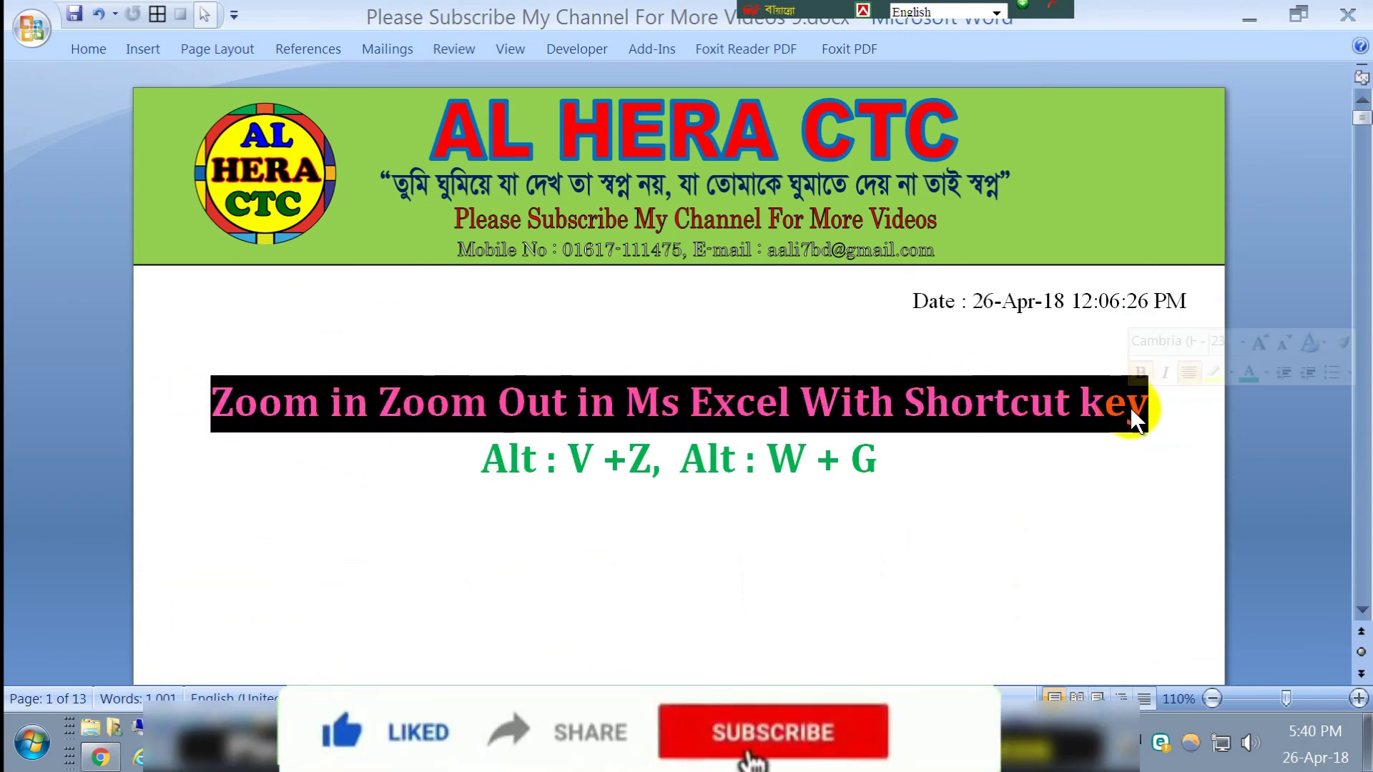
click(940, 481)
drag(884, 450, 660, 458)
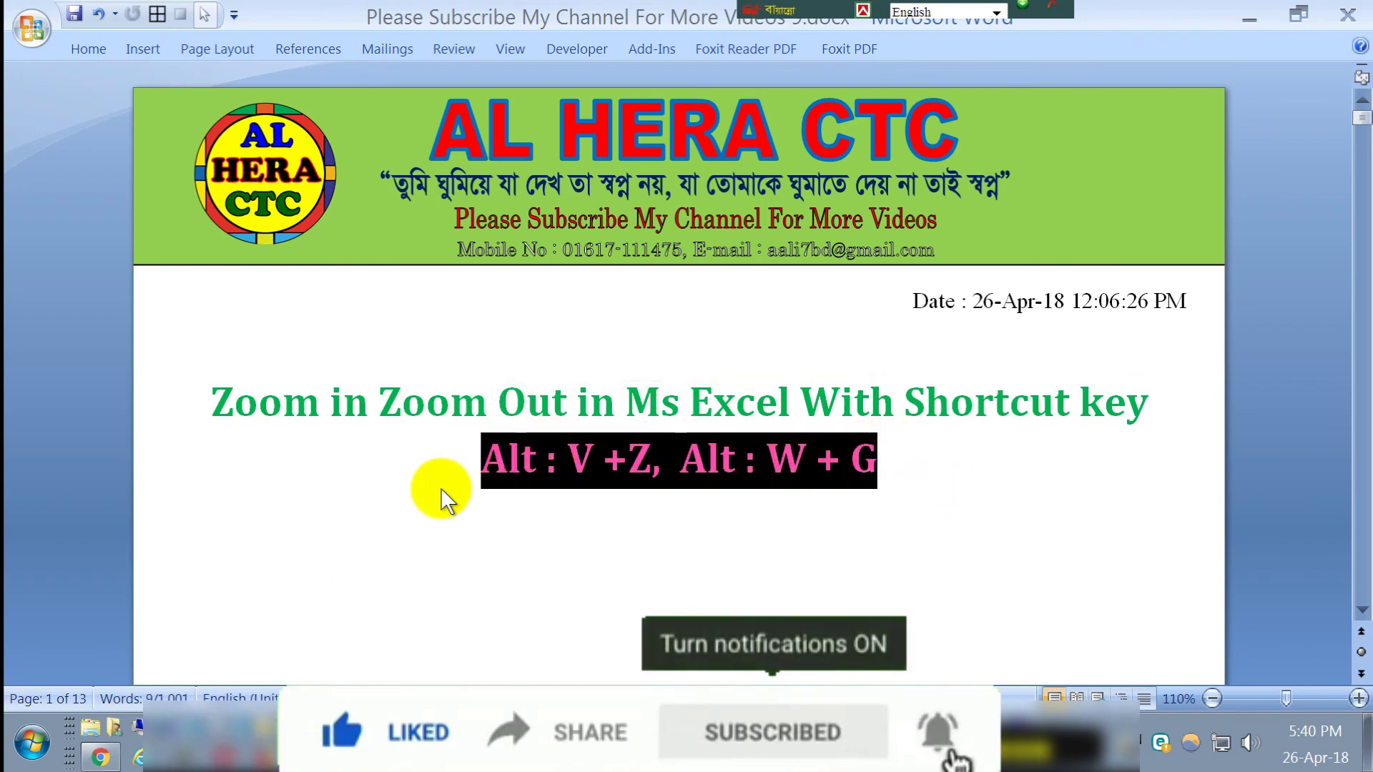